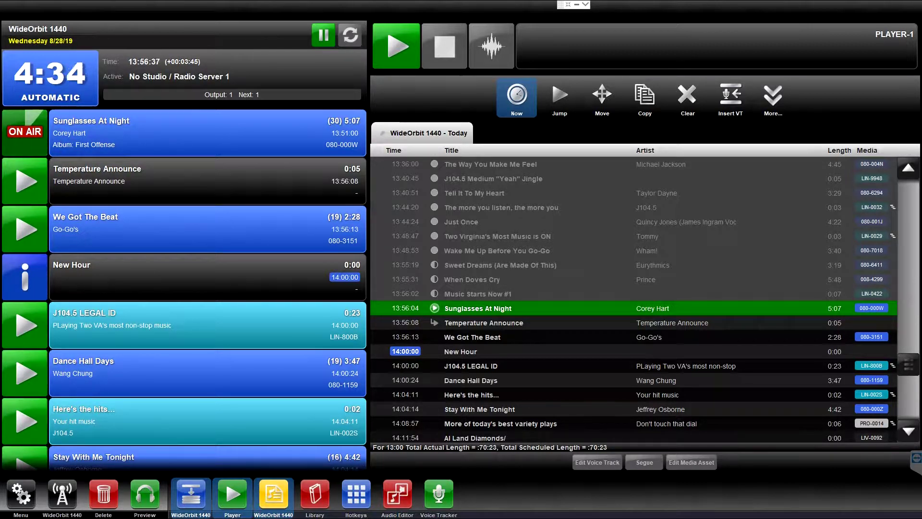
Show the Hotkeys panel and cycle through Jingles, En francias and Workflows back to Sound Effects
left_click(356, 494)
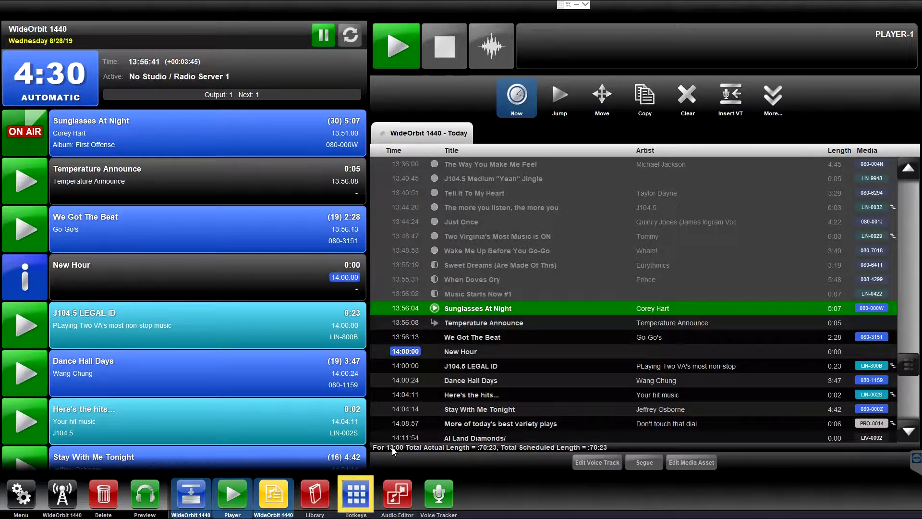
left_click(364, 492)
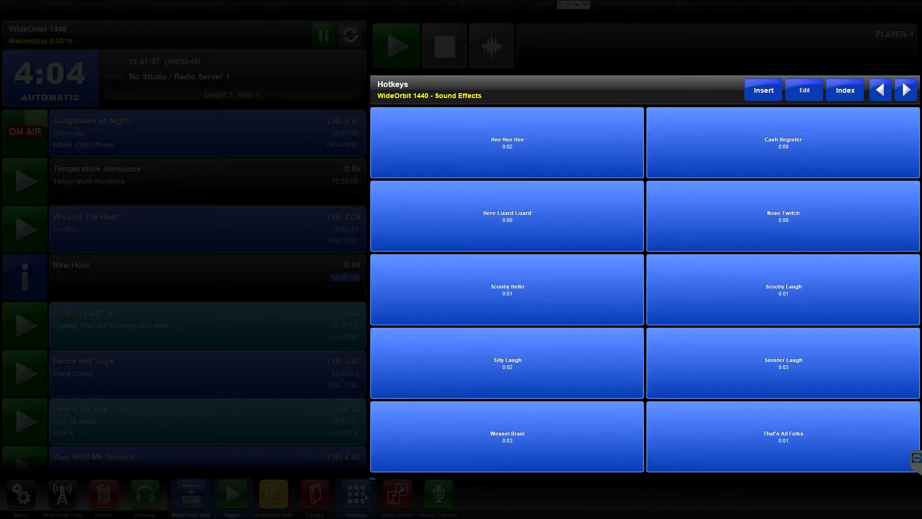
left_click(903, 89)
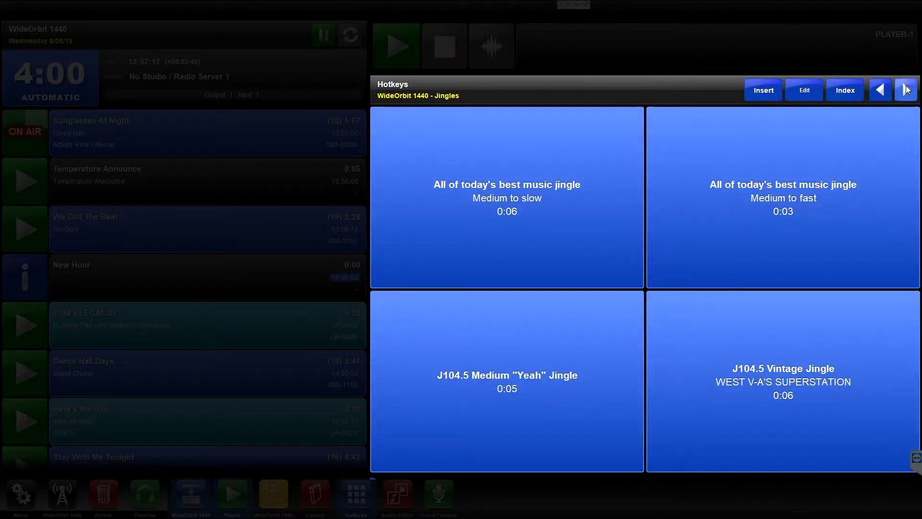
left_click(906, 90)
left_click(906, 90)
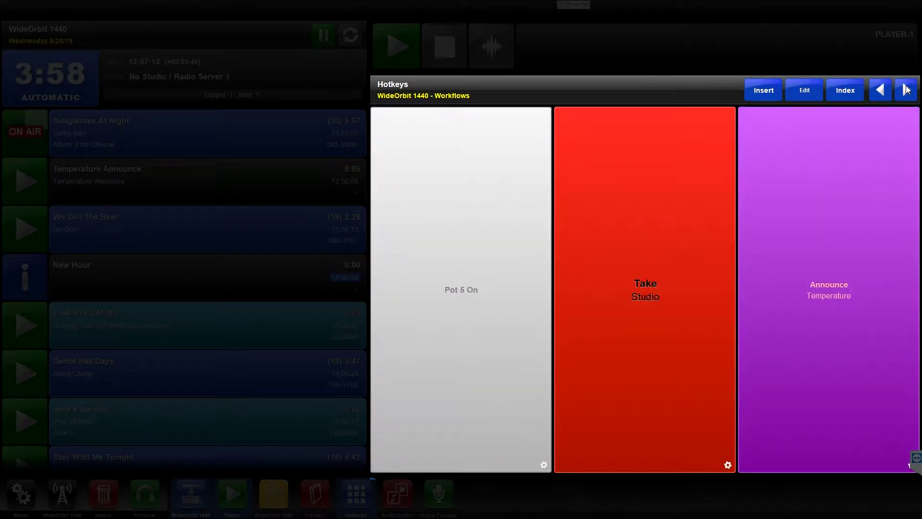
left_click(906, 89)
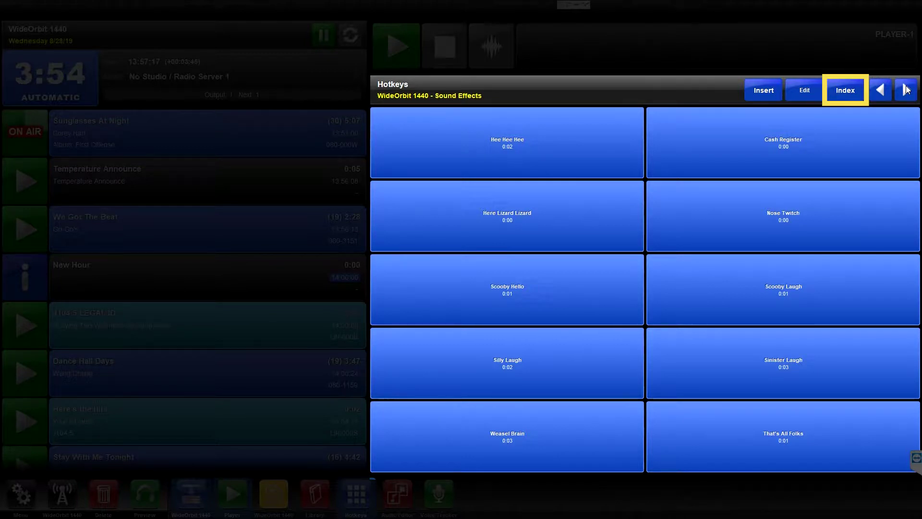
Open the Jingles page from the index, play the 'Medium to slow' jingle, and return to the index
left_click(848, 93)
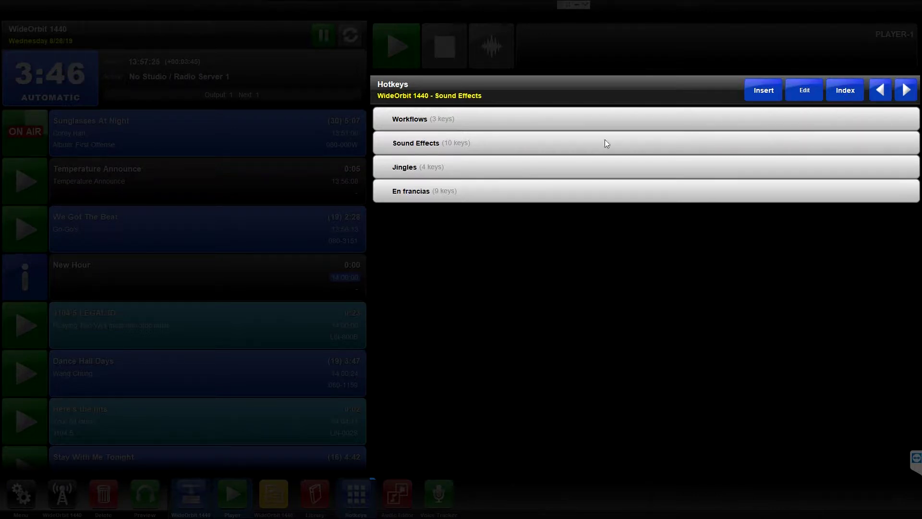
left_click(457, 172)
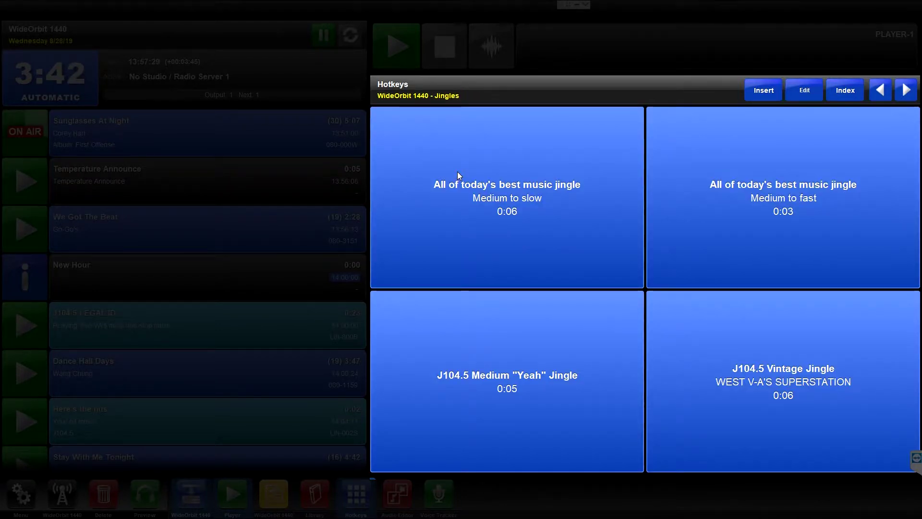
left_click(493, 196)
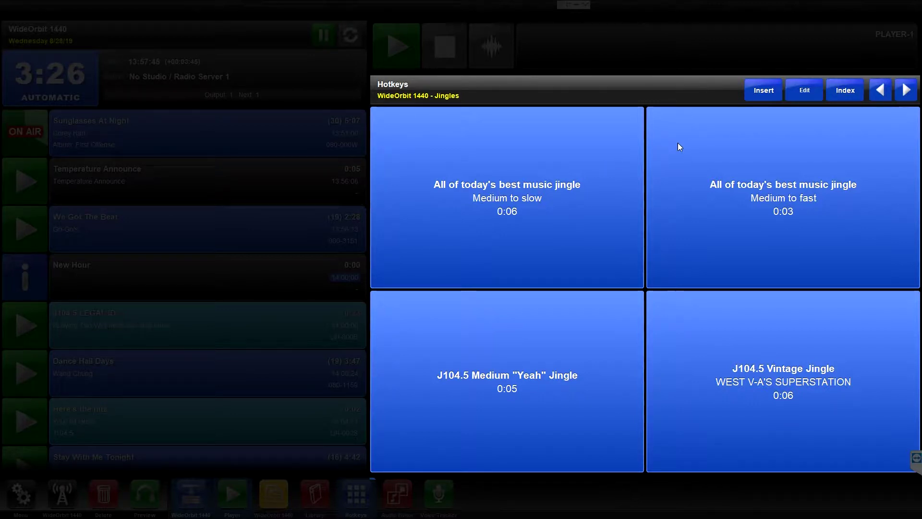
left_click(838, 91)
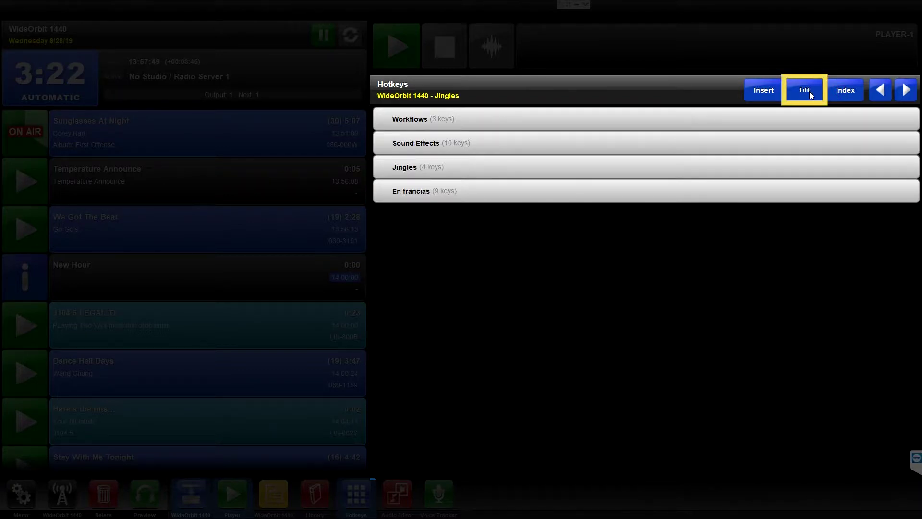
In edit mode, create a new hotkey page titled IMAGING
left_click(809, 91)
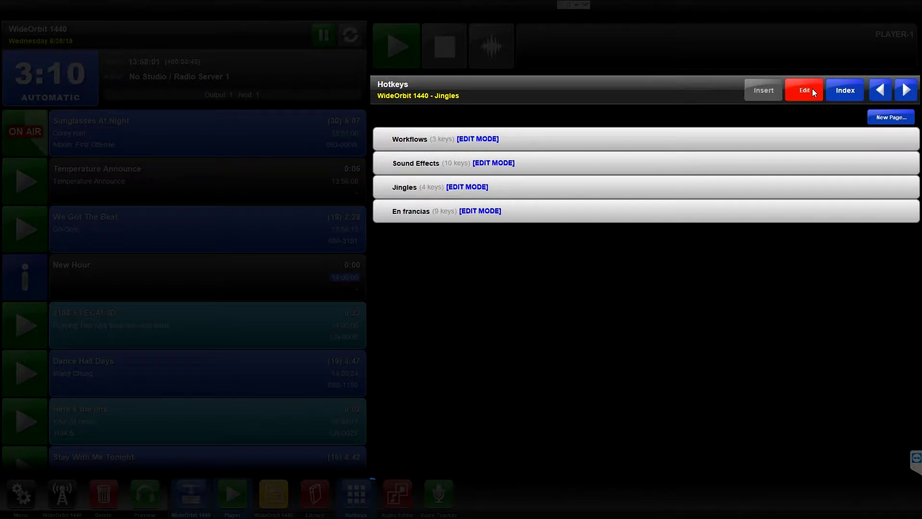
left_click(889, 120)
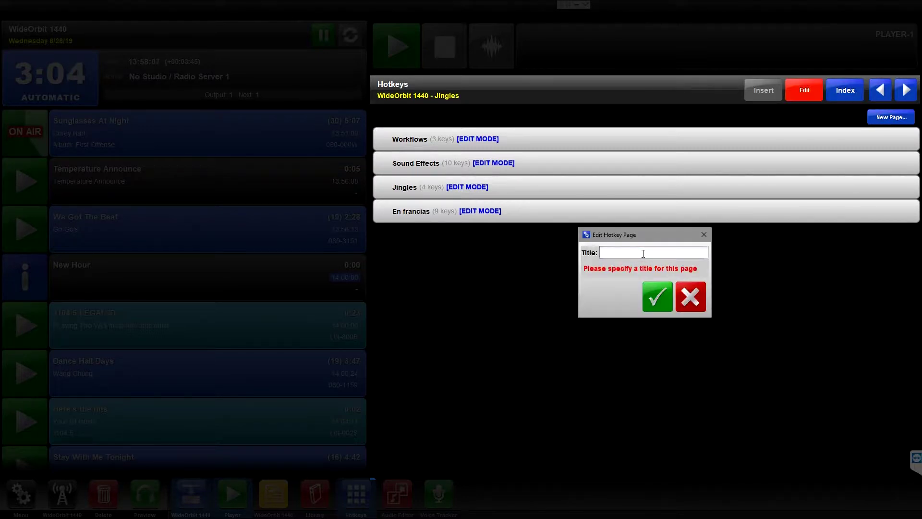
left_click(643, 253)
type("IMAGING")
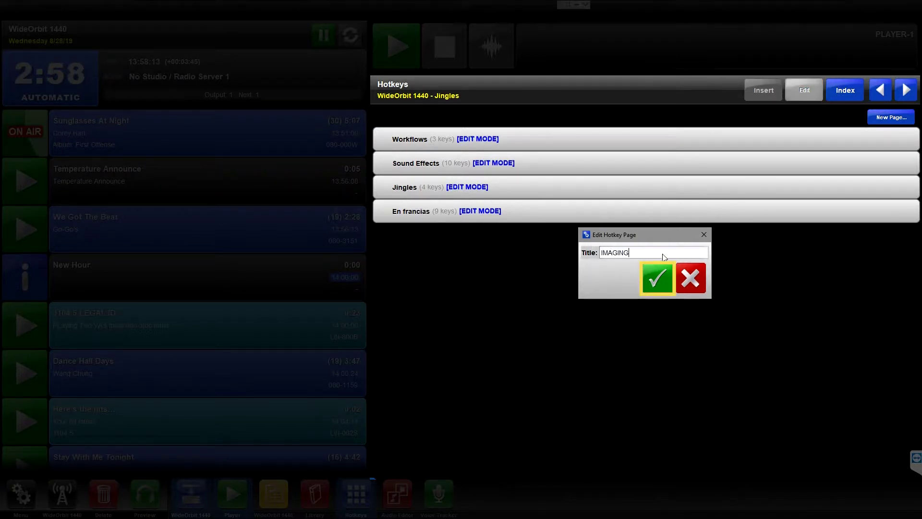
left_click(665, 268)
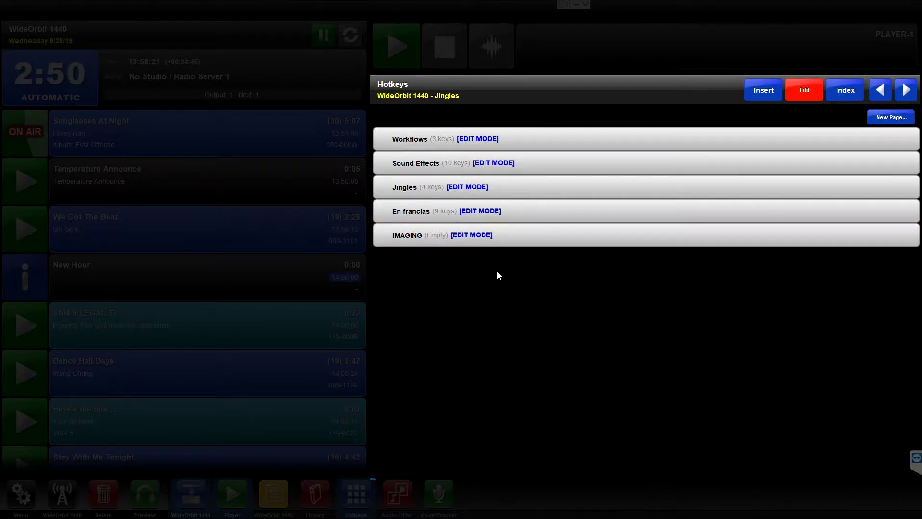
Exit edit mode and open the empty IMAGING page from the index
left_click(799, 90)
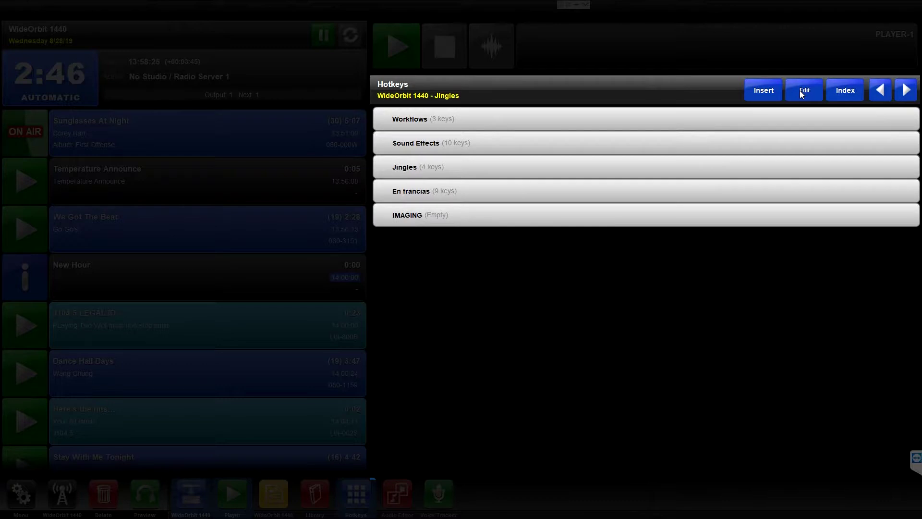
left_click(697, 215)
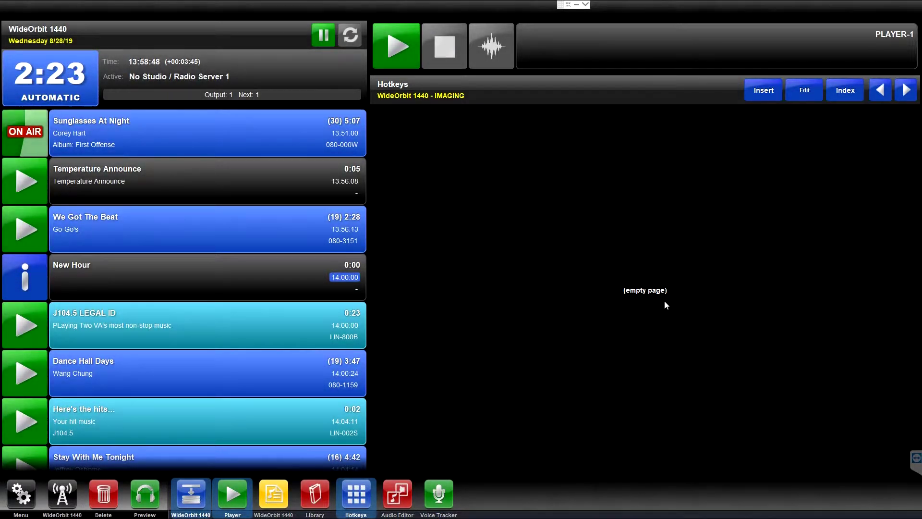
Search the library for 'Lin/' and add J104.5 Image On Song #1 as IMAGING's first hotkey
left_click(811, 99)
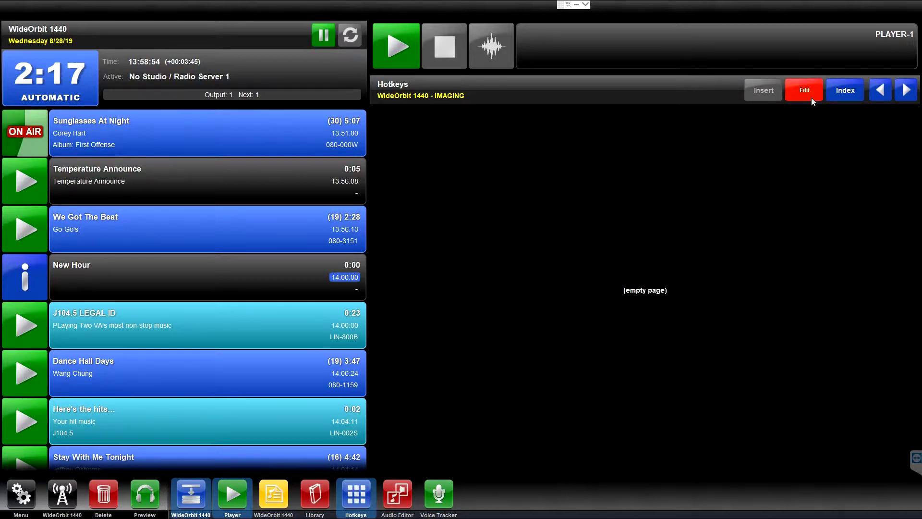
left_click(812, 97)
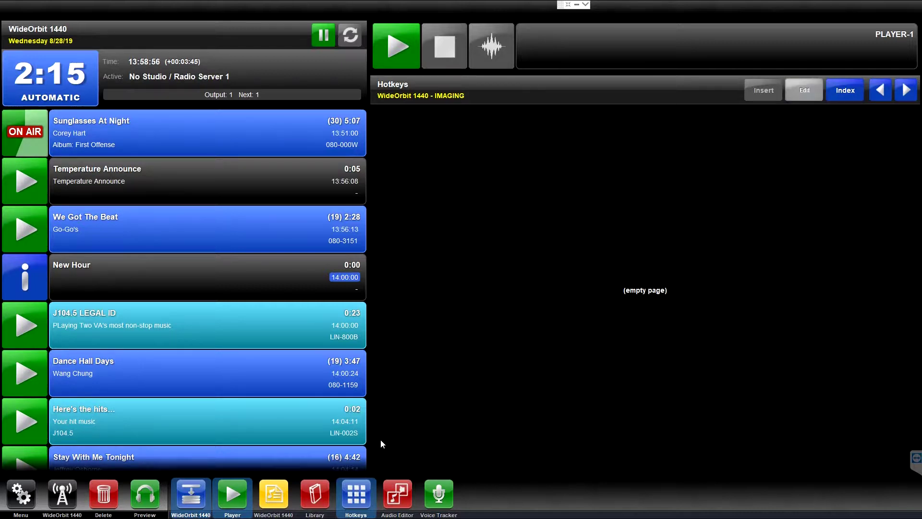
left_click(316, 495)
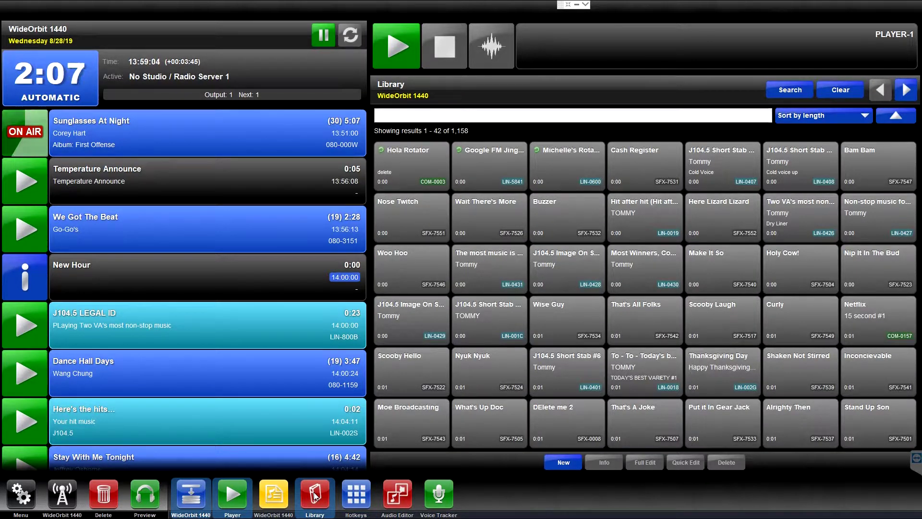
left_click(414, 119)
type("Lin/")
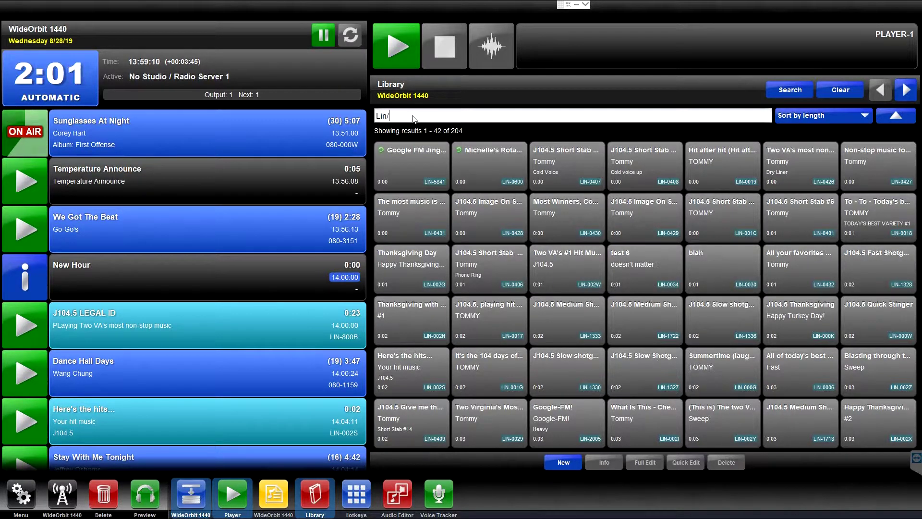
left_click(474, 217)
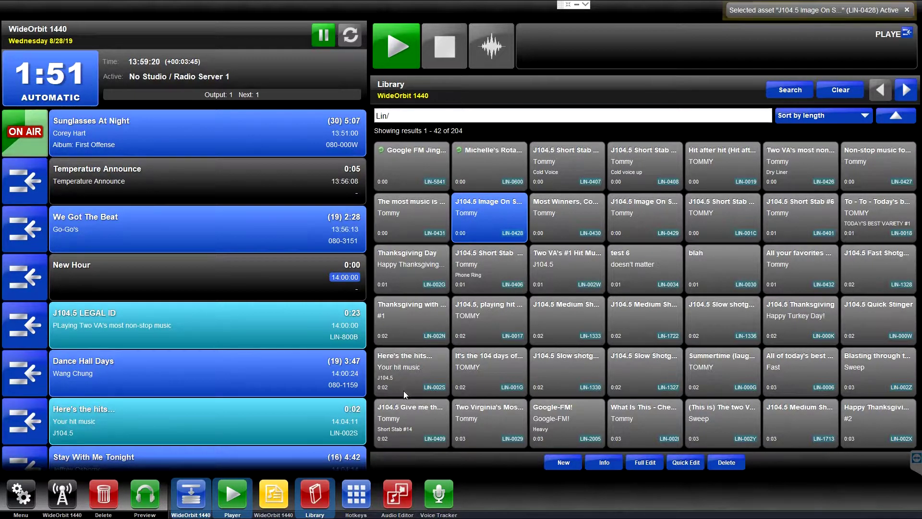
left_click(356, 495)
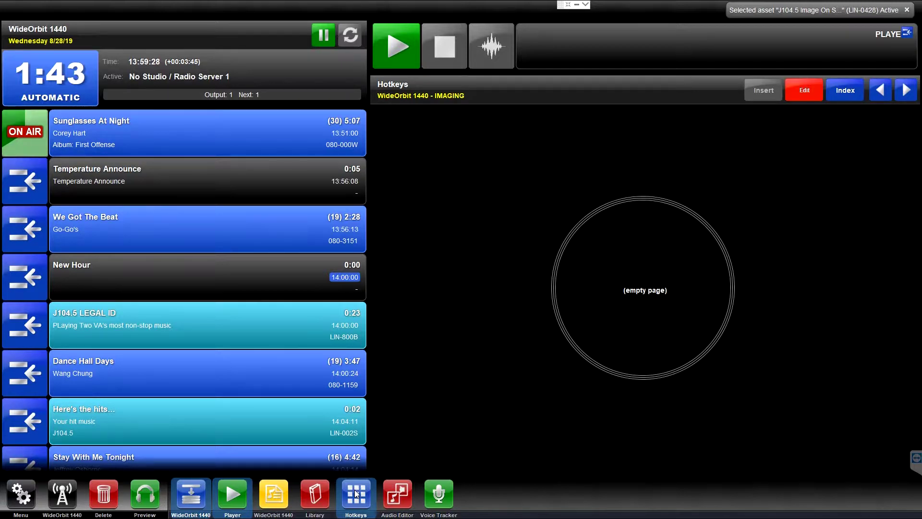
left_click(626, 294)
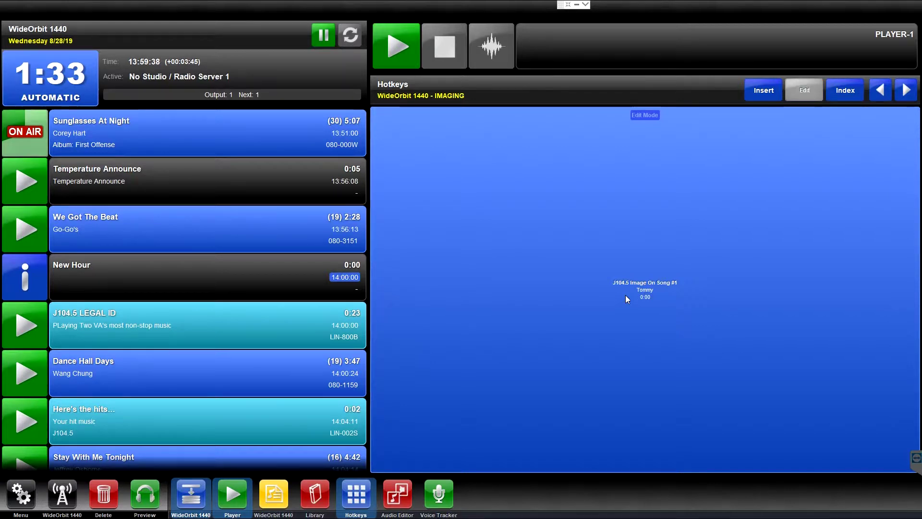
left_click(319, 491)
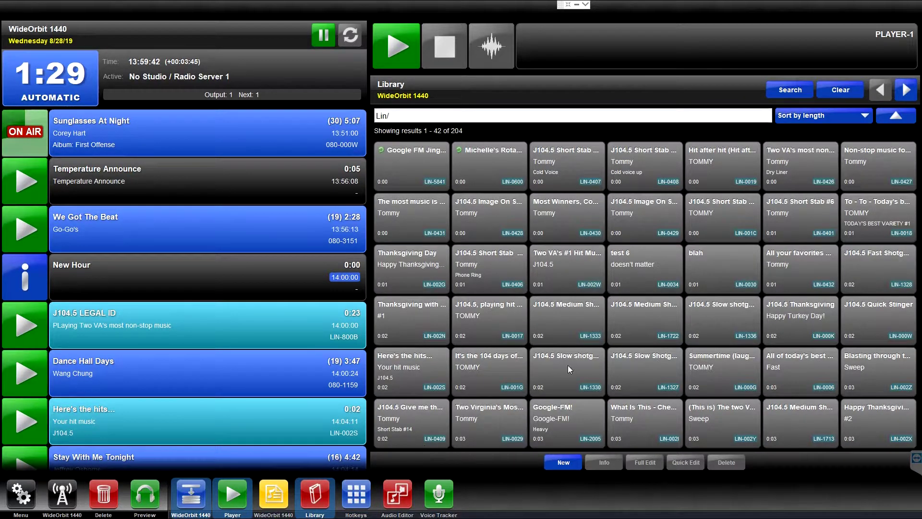
Add J104.5 Medium Shotgun #3, Slow Shotgun #1 and Thanksgiving to the IMAGING page's empty slots
left_click(619, 334)
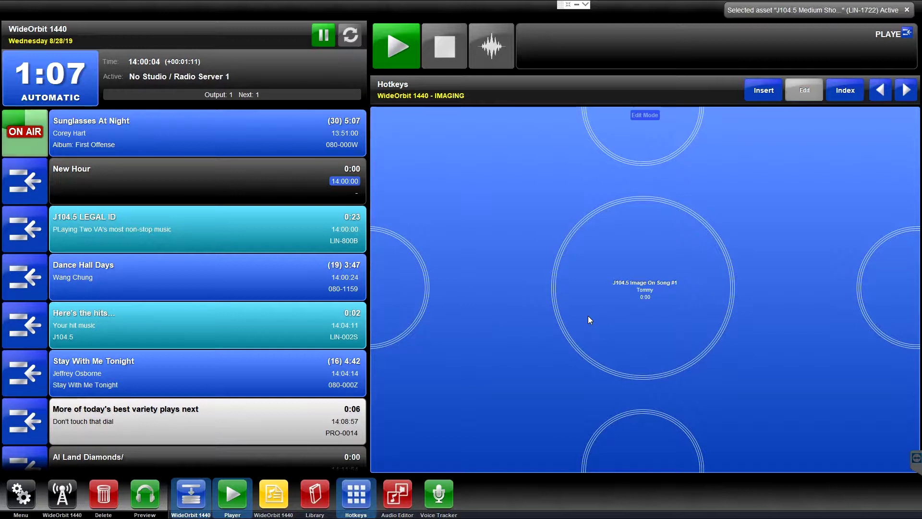
left_click(873, 289)
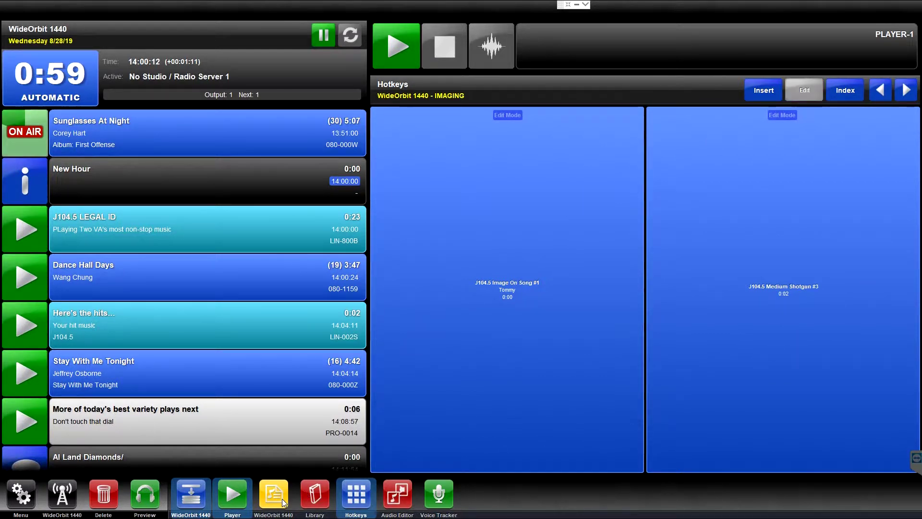
left_click(307, 491)
left_click(655, 369)
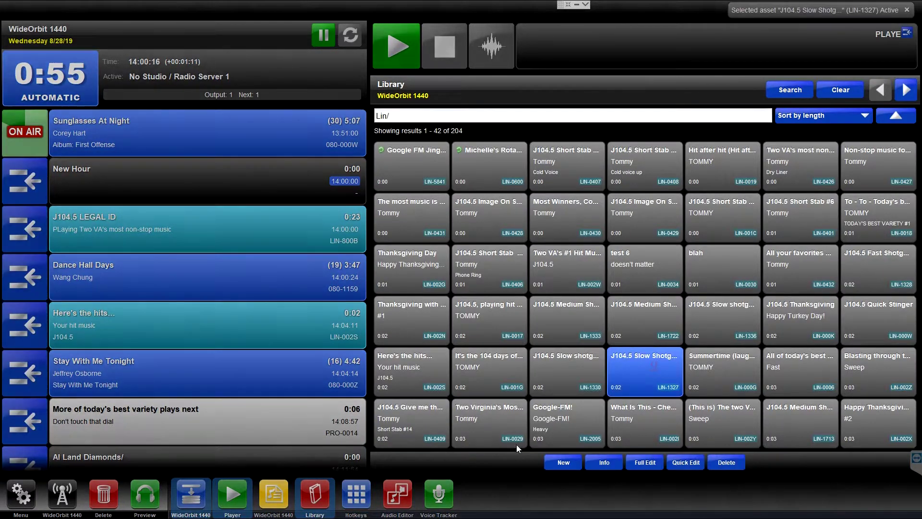
left_click(356, 493)
left_click(498, 442)
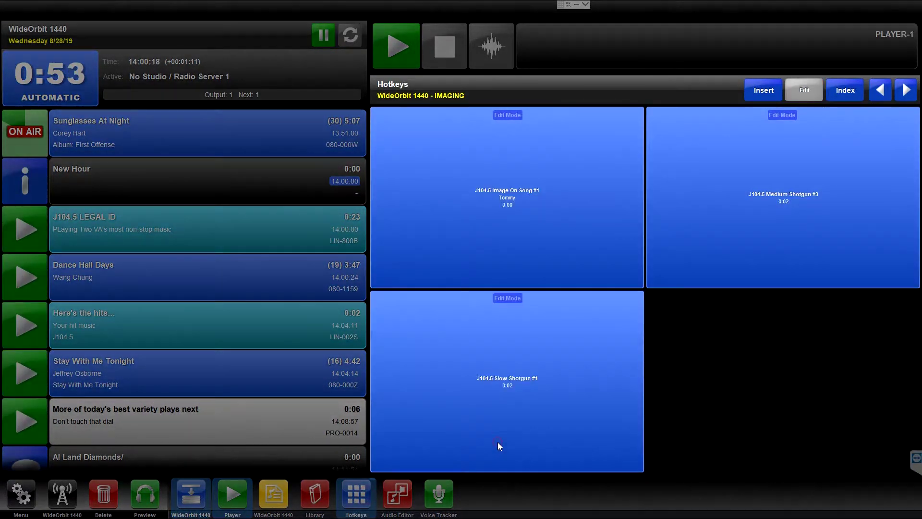
left_click(313, 497)
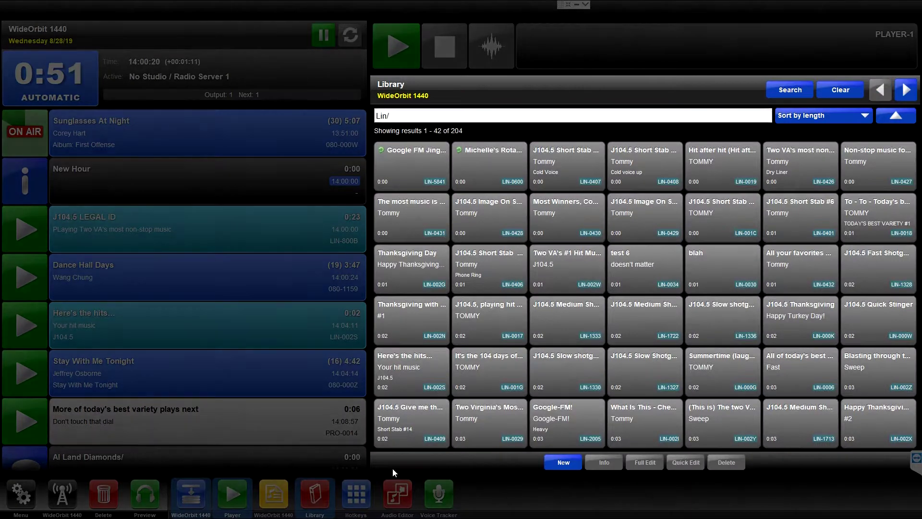
left_click(793, 333)
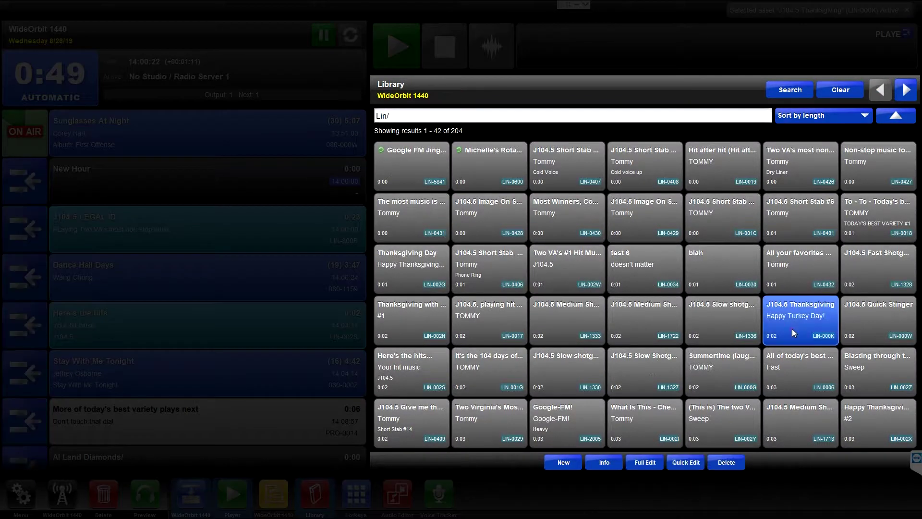
left_click(356, 495)
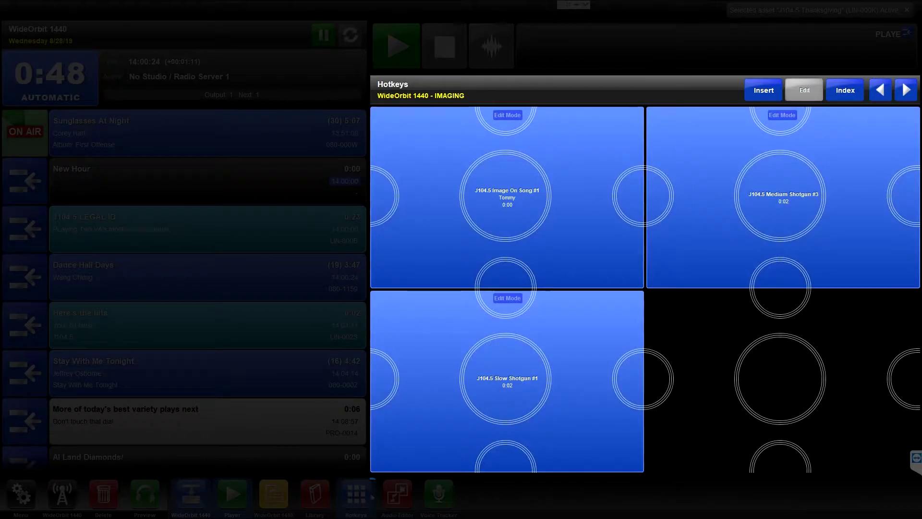
left_click(775, 376)
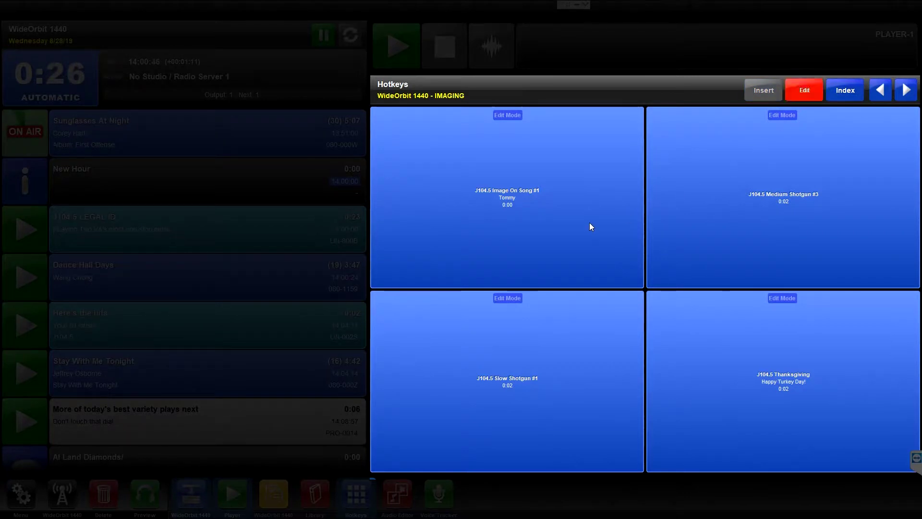
In Image On Song #1's hotkey labels, set Note 1 to a voice name, Note 2 'My Liner', Note 3 'Short'
left_click(529, 223)
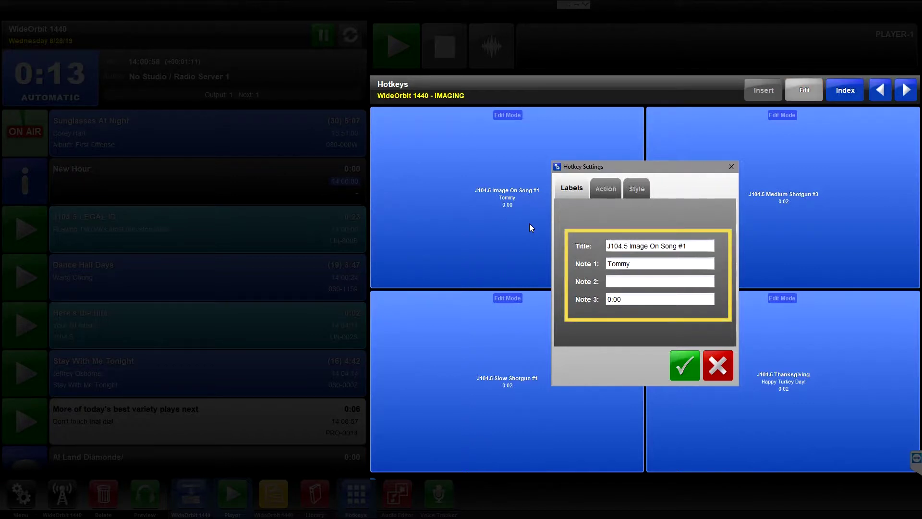
double_click(635, 265)
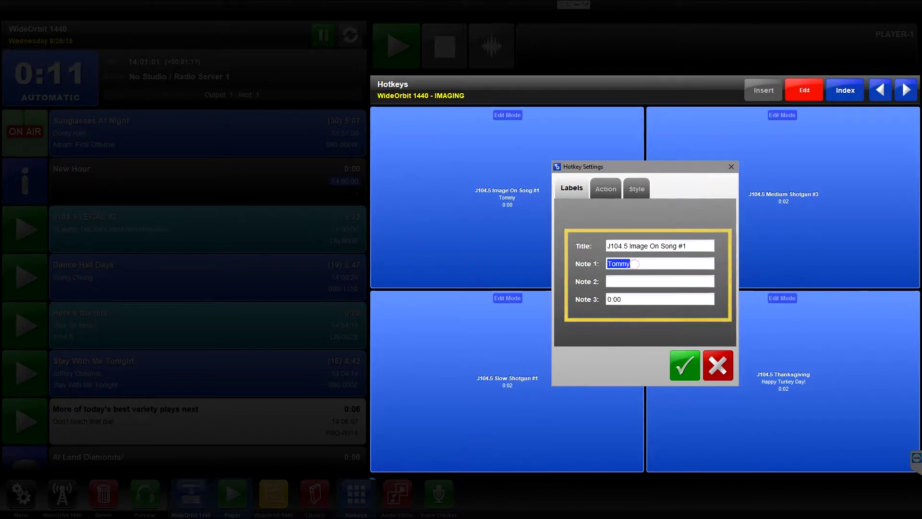
type("Freddy")
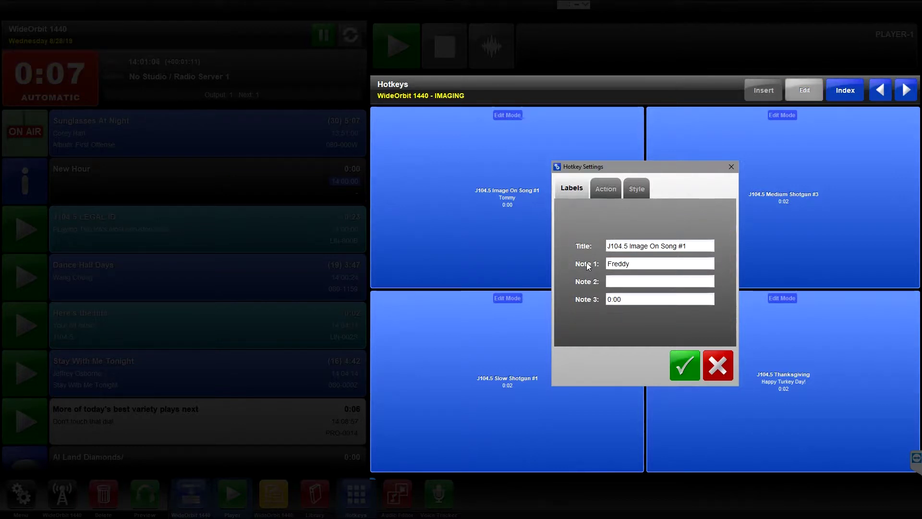
type("M")
type("y Liner")
type("Short")
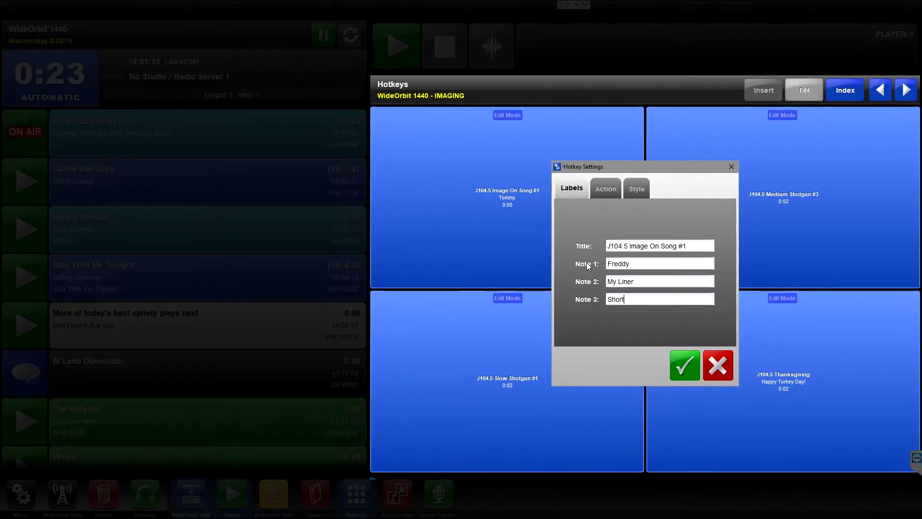
On the Action tab, change the category to 080 and the media asset ID to 1159
left_click(610, 187)
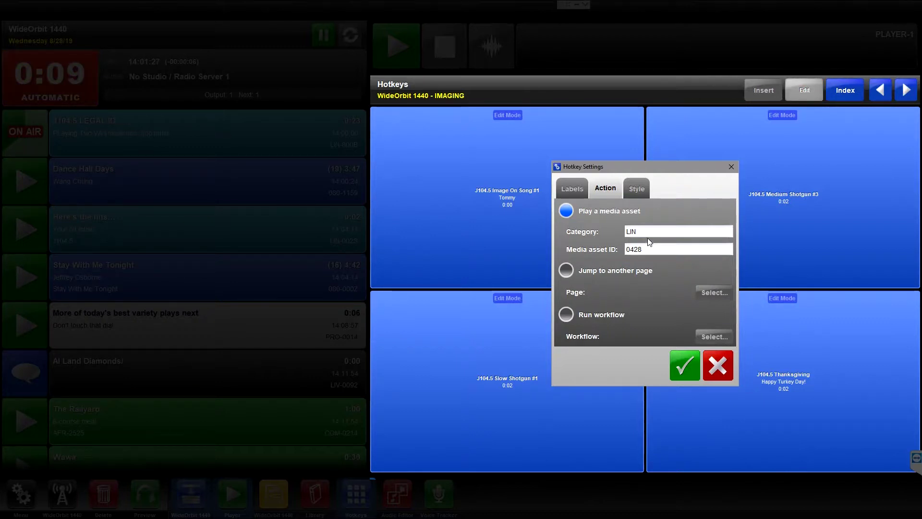
left_click_drag(646, 231, 622, 232)
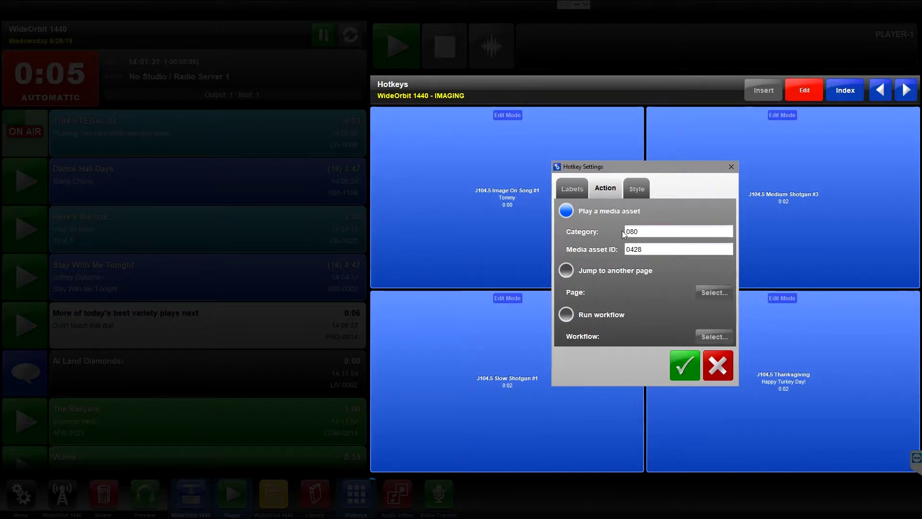
key("Tab")
key("BackSpace")
key("BackSpace")
key("BackSpace")
key("BackSpace")
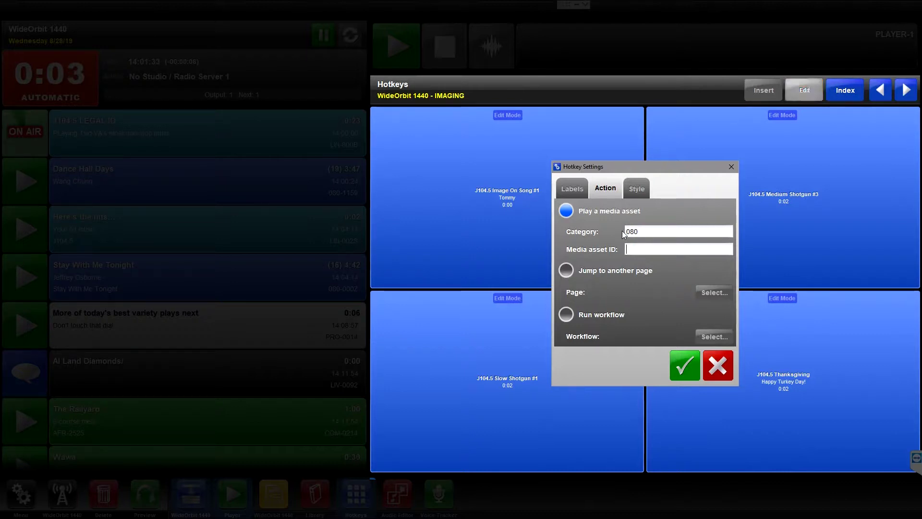
type("1159")
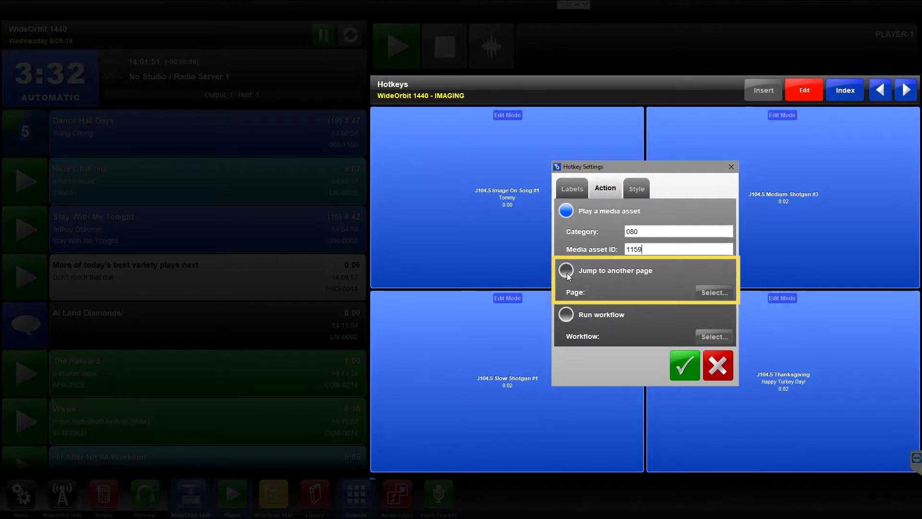
Try the jump-to-page option, then set the hotkey to run workflow 123 instead
left_click(566, 271)
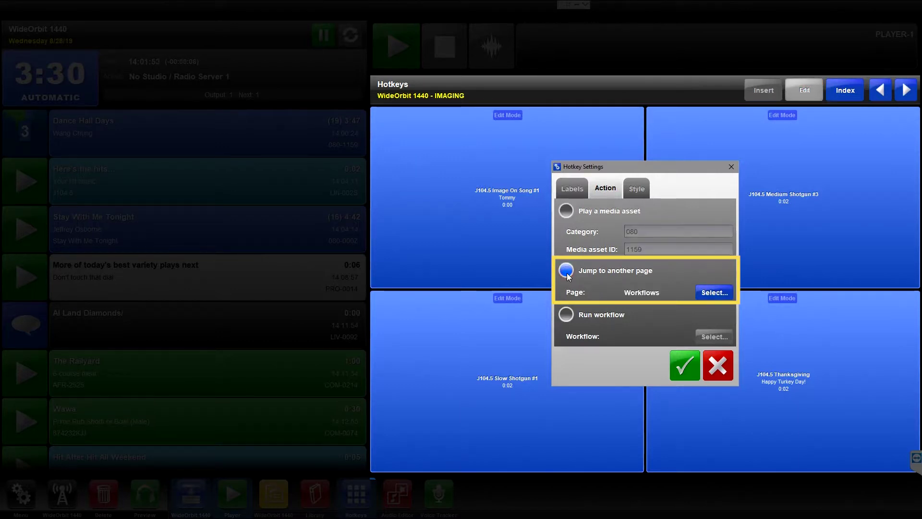
left_click(725, 293)
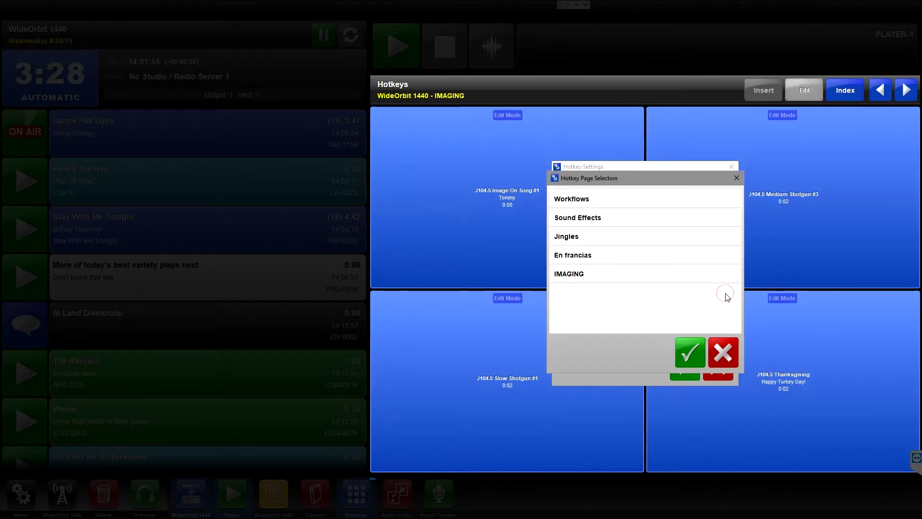
left_click(584, 241)
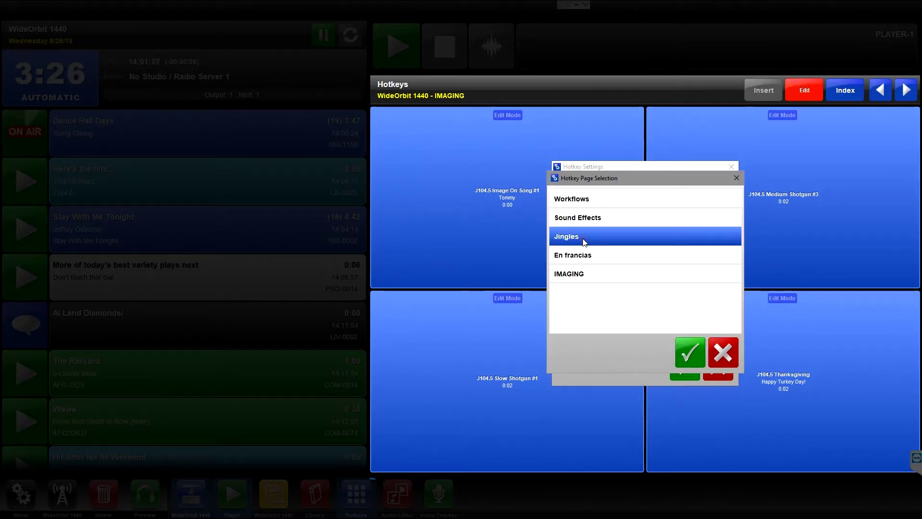
left_click(719, 352)
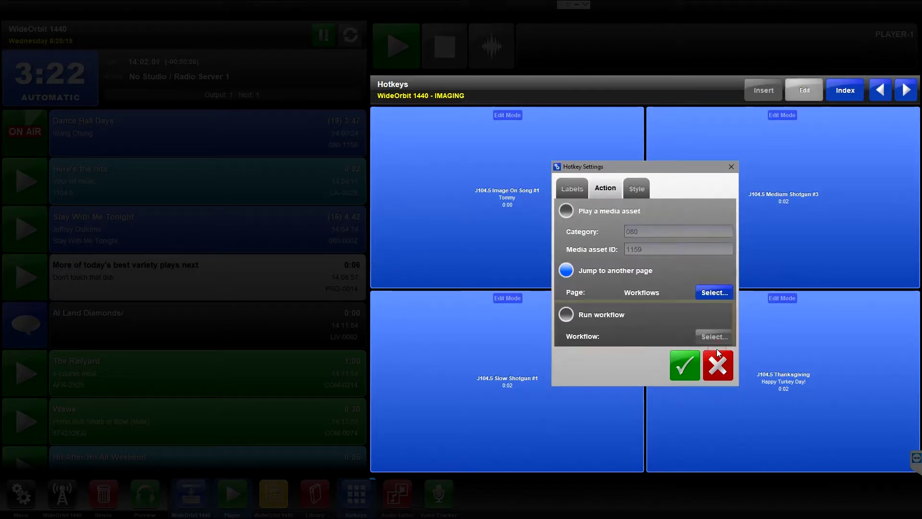
left_click(571, 312)
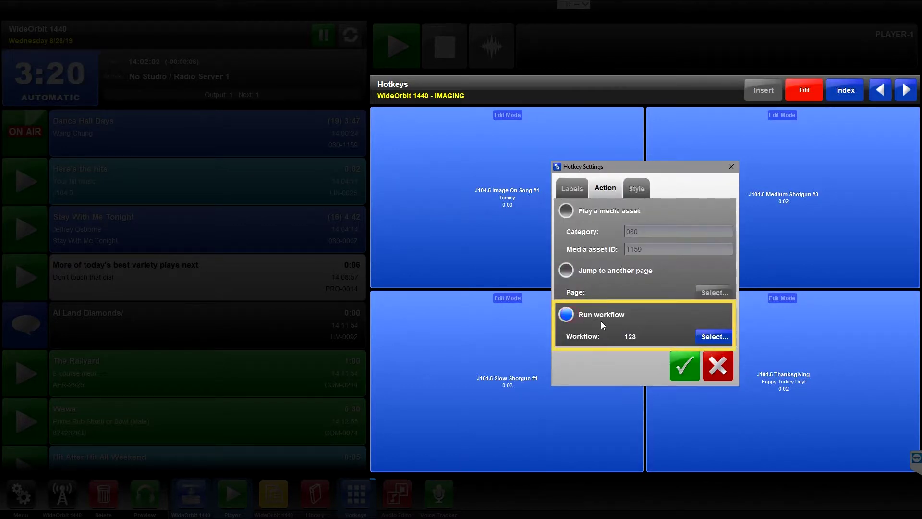
left_click(706, 338)
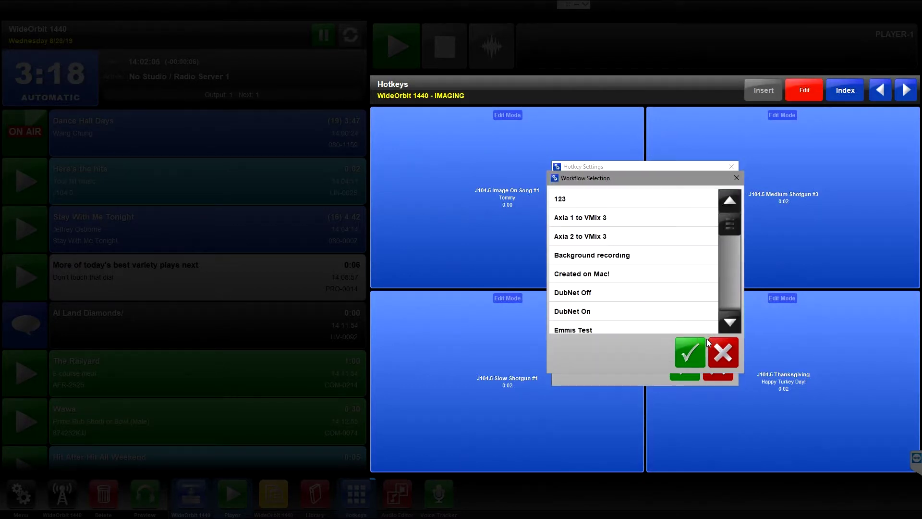
left_click(730, 326)
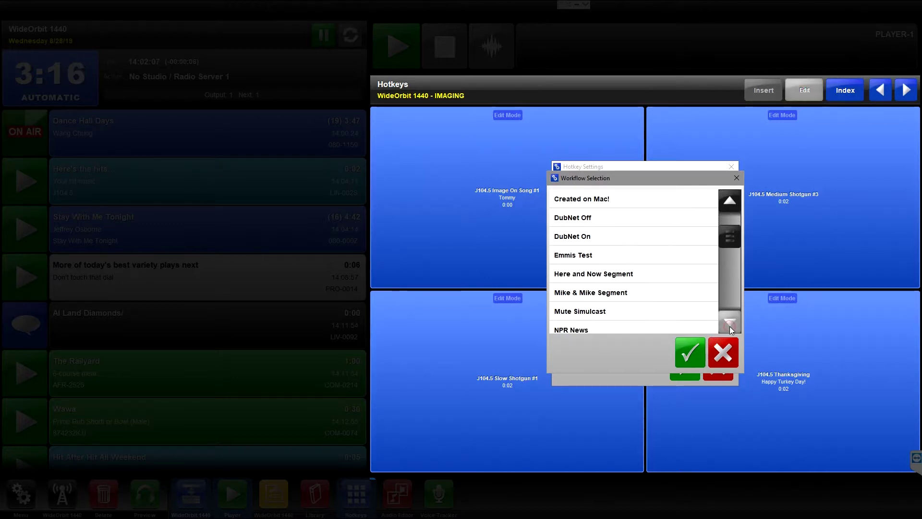
left_click(730, 327)
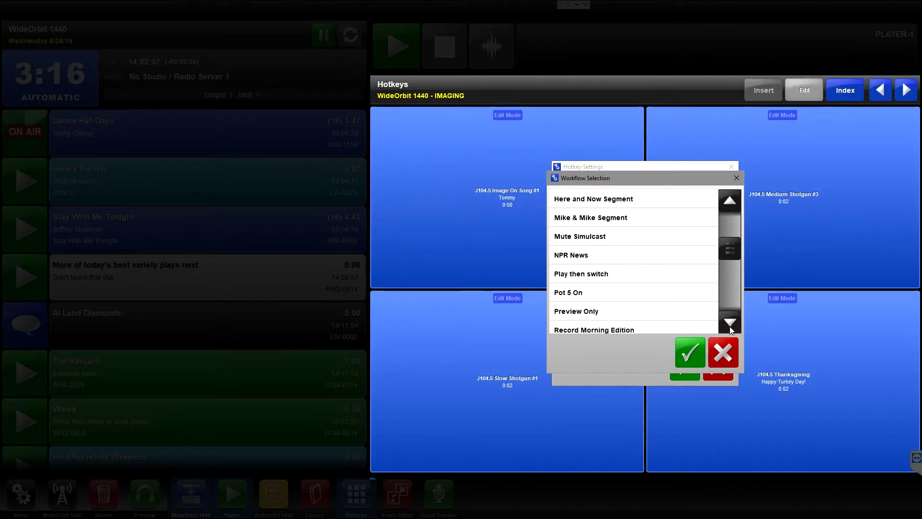
left_click(727, 352)
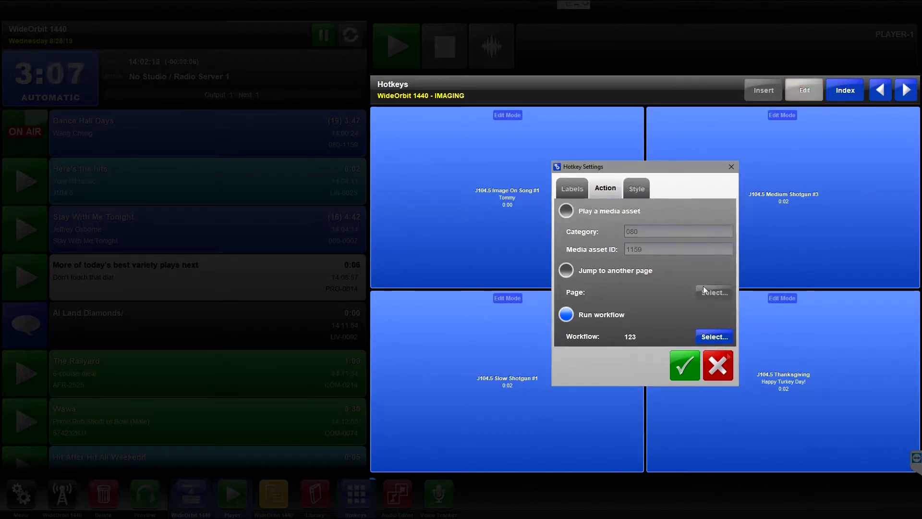
Style the hotkey with Largest yellow text on a green background and apply the settings
left_click(639, 190)
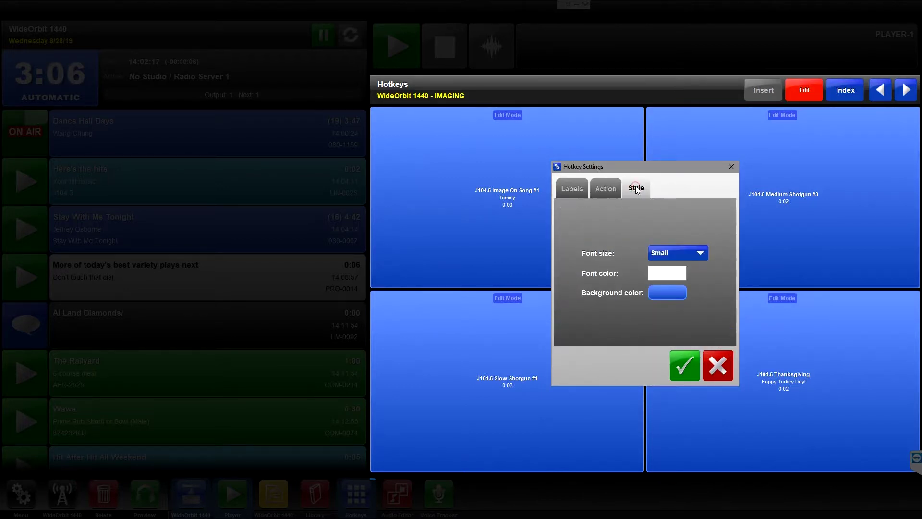
left_click(672, 252)
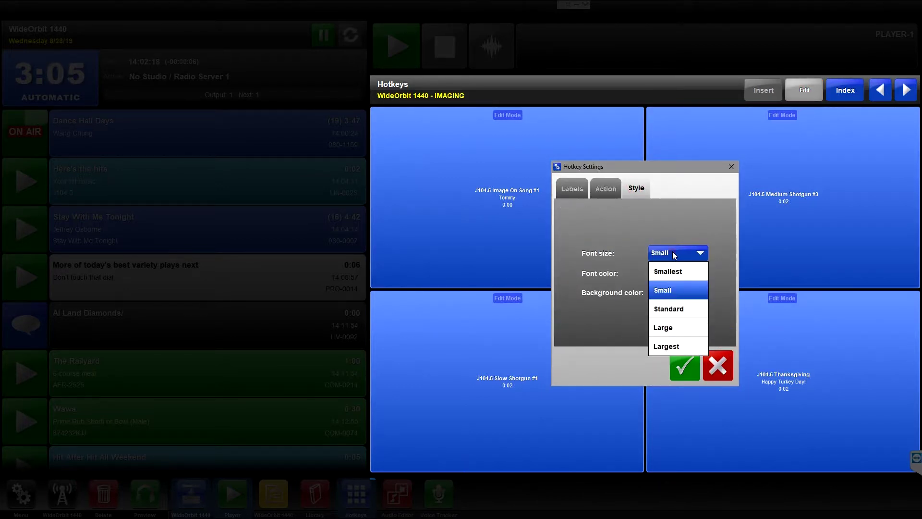
left_click(669, 346)
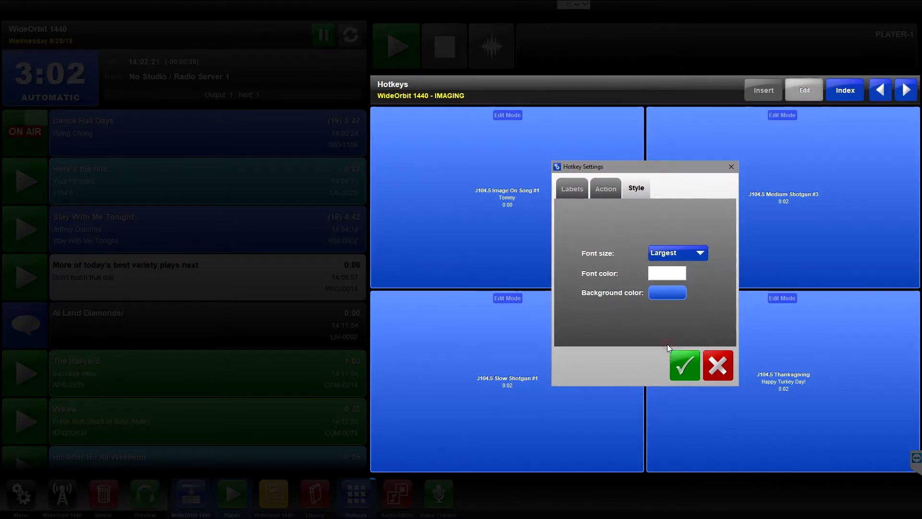
left_click(665, 272)
left_click(649, 273)
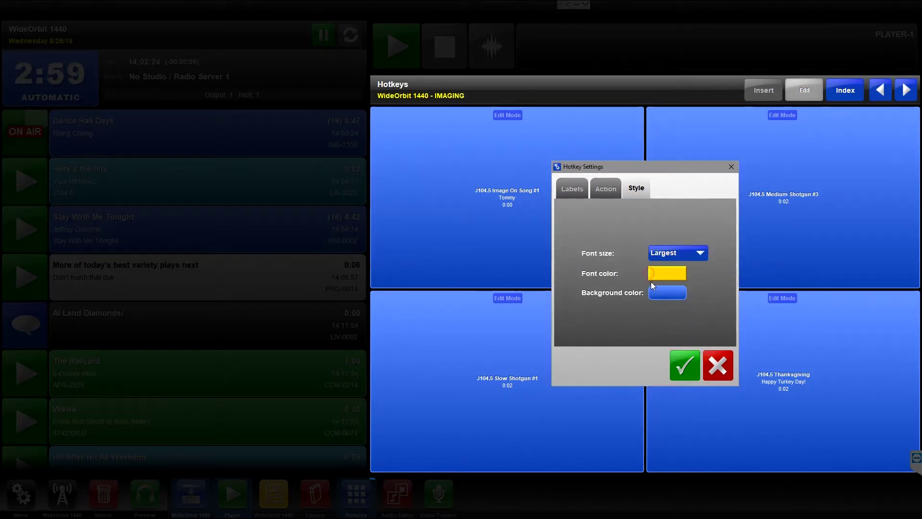
left_click(663, 295)
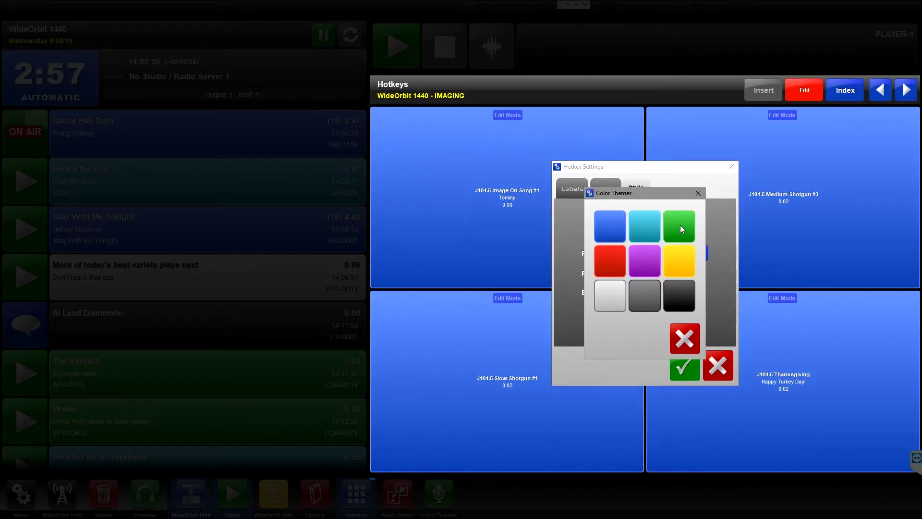
left_click(680, 225)
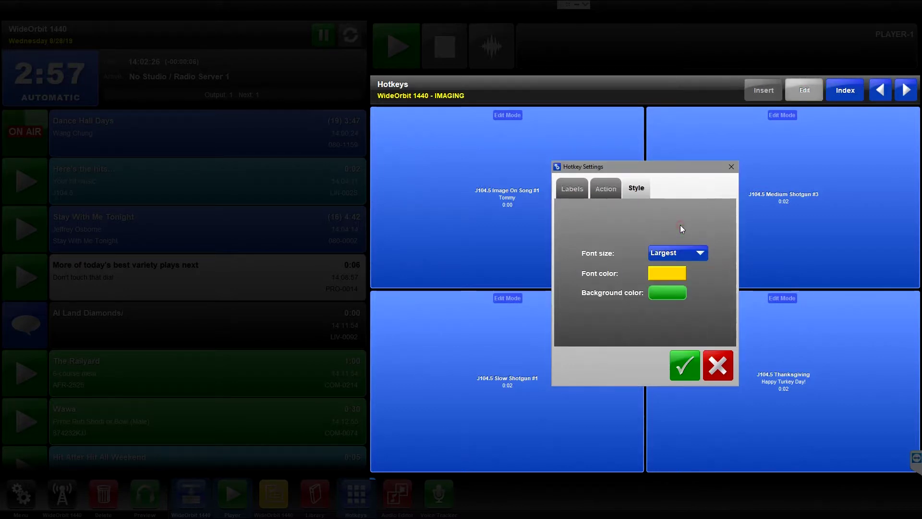
left_click(678, 359)
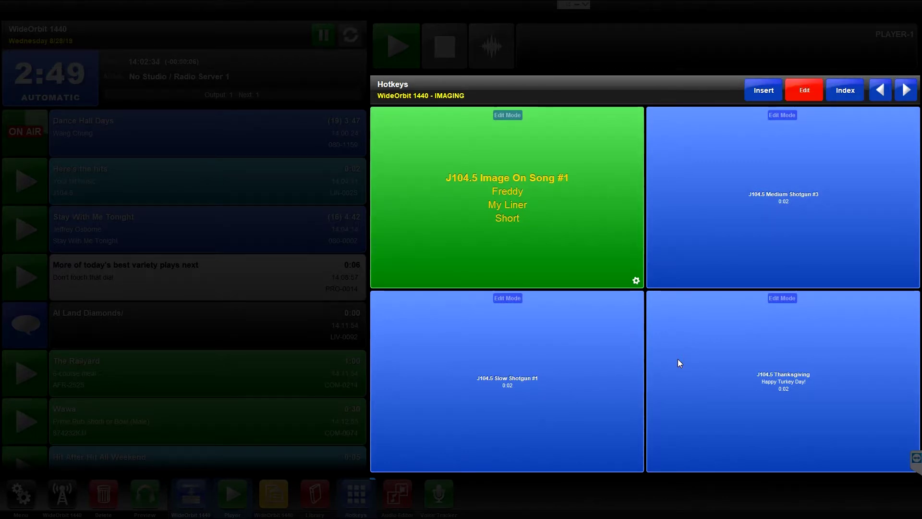
Swap the green Image On Song #1 tile with Thanksgiving in the bottom-right slot and exit edit mode
left_click(576, 230)
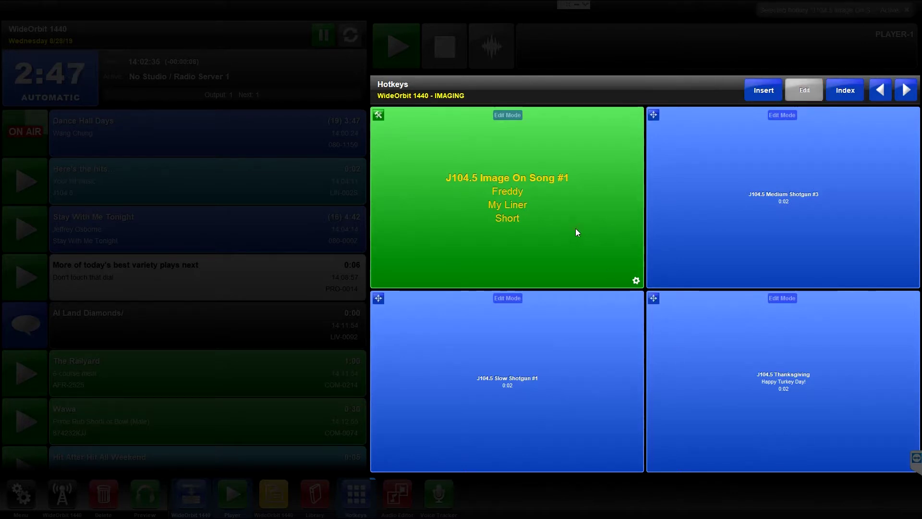
left_click(726, 361)
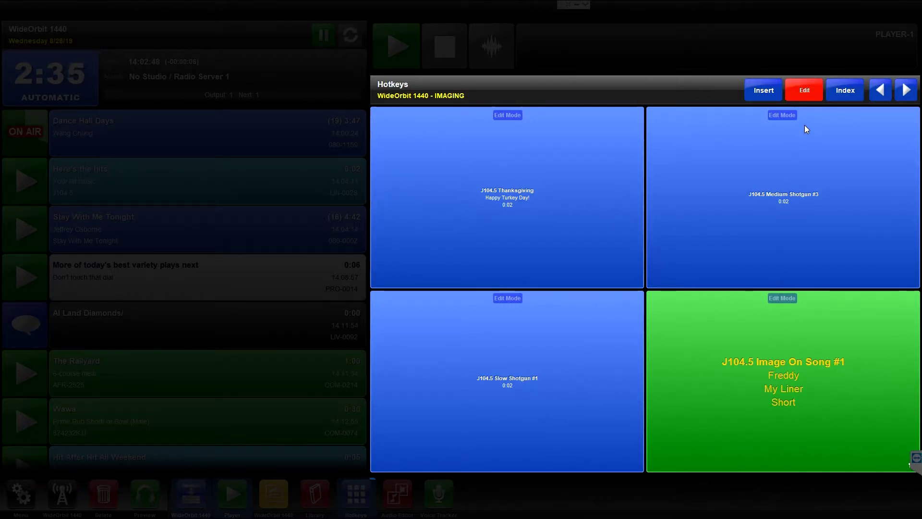
left_click(814, 92)
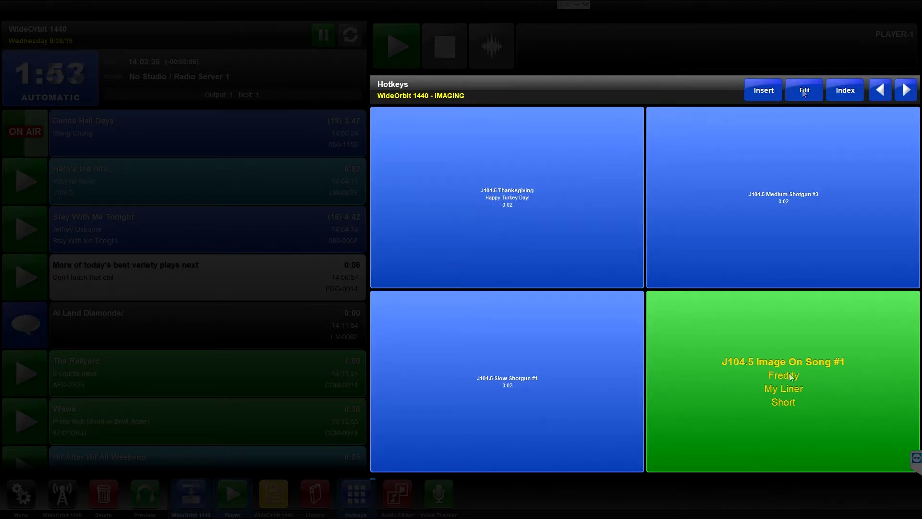
left_click(790, 376)
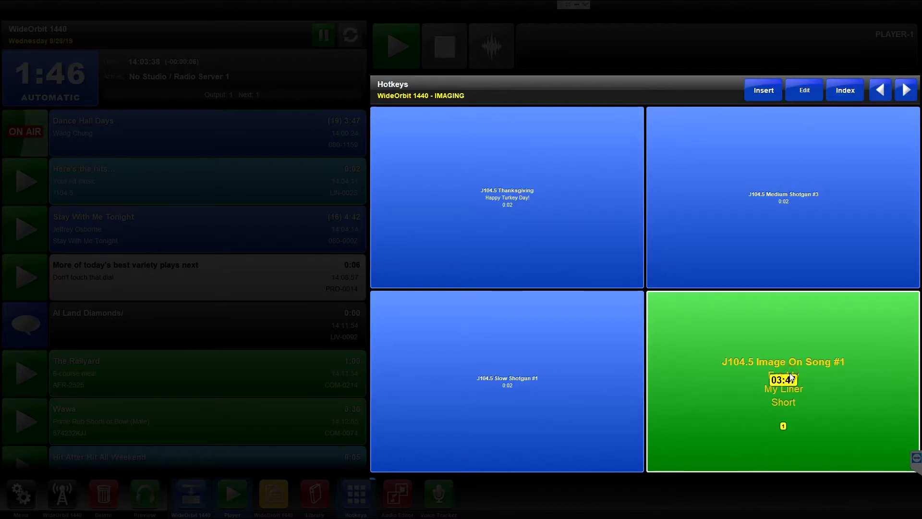
left_click(820, 412)
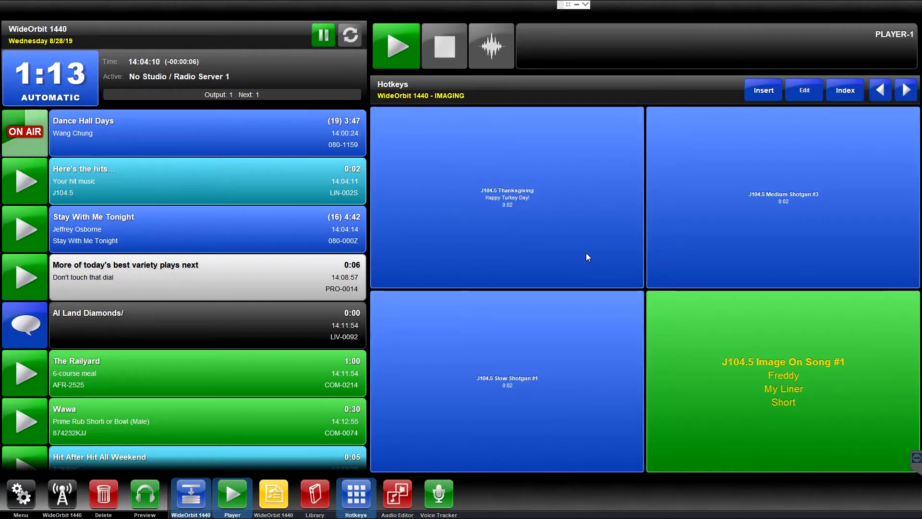
With insert mode on, load the Thanksgiving hotkey into the player from the day's log
left_click(757, 93)
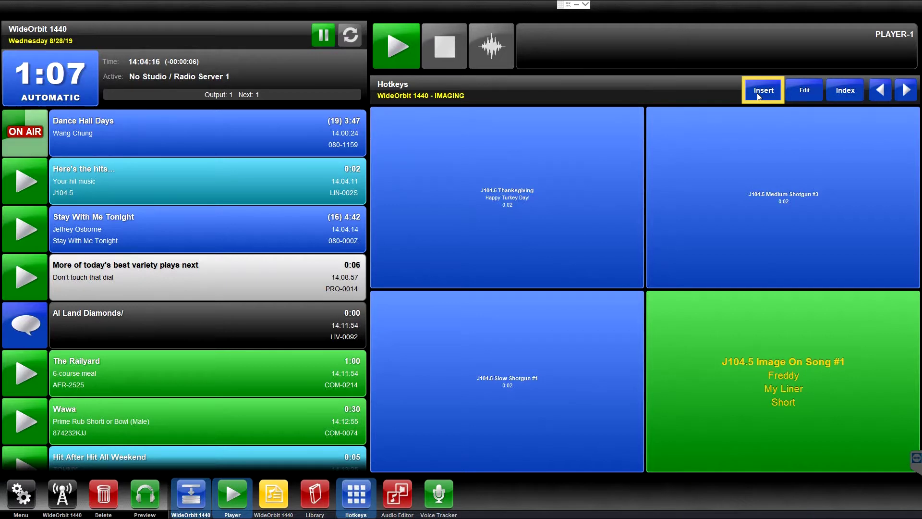
left_click(757, 95)
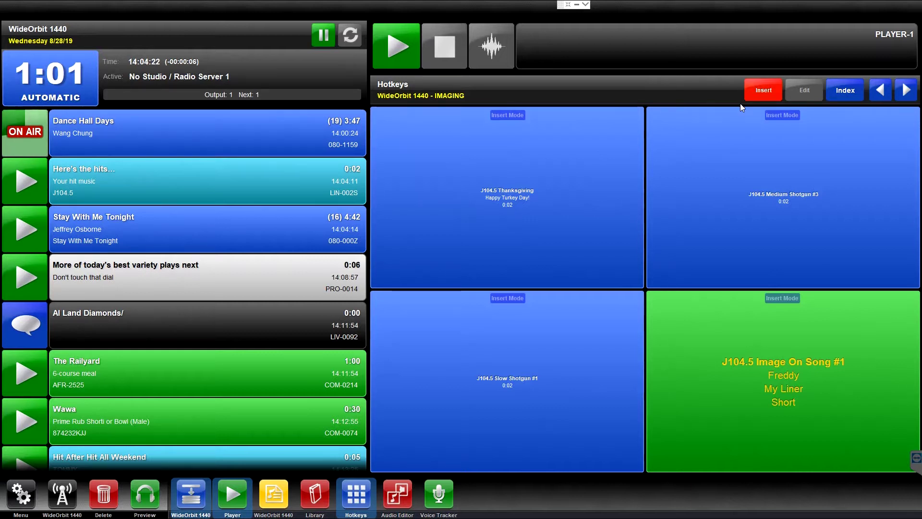
left_click(603, 194)
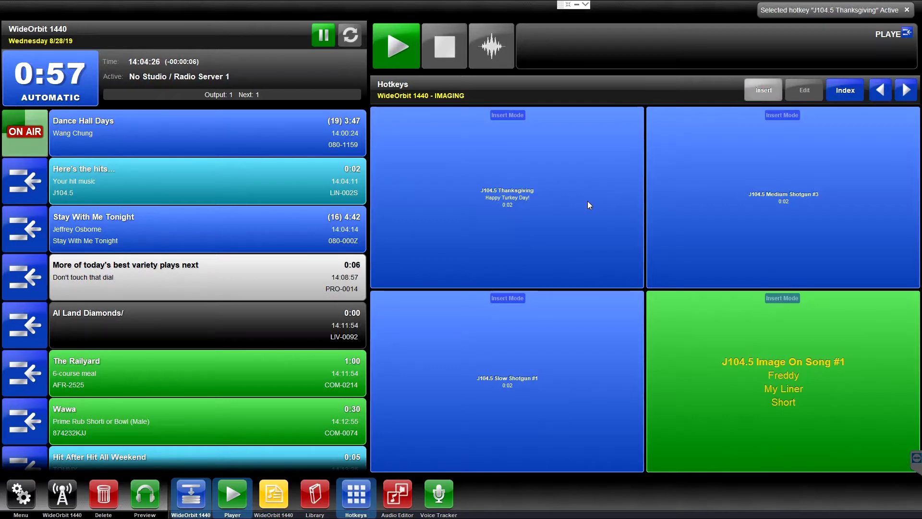
left_click(266, 499)
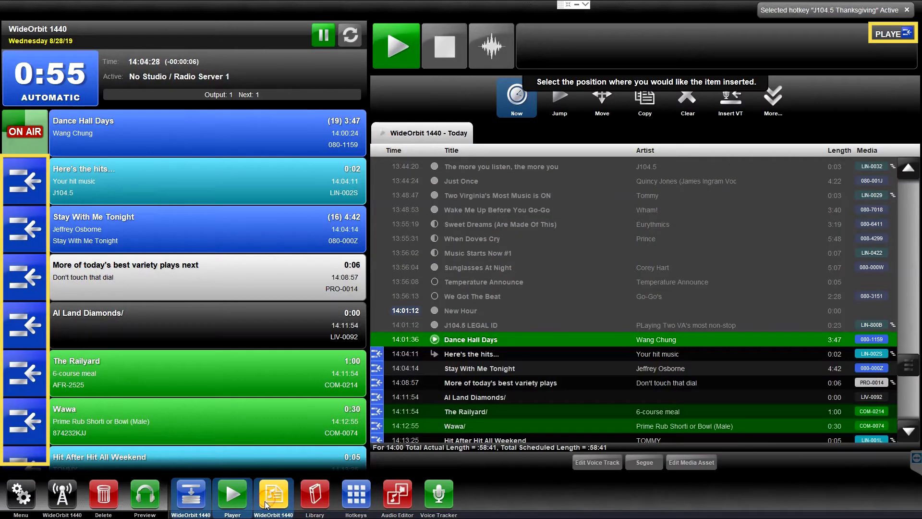
scroll(411, 424, "down", 3)
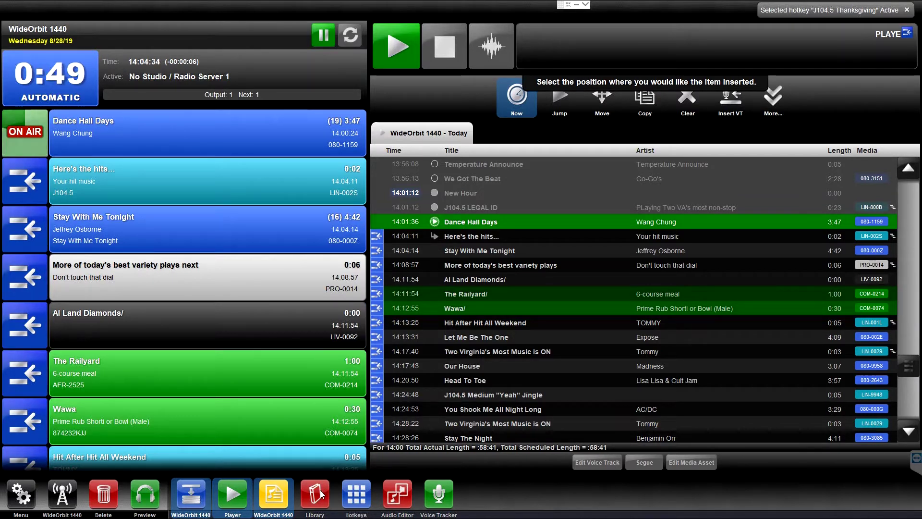
left_click(571, 46)
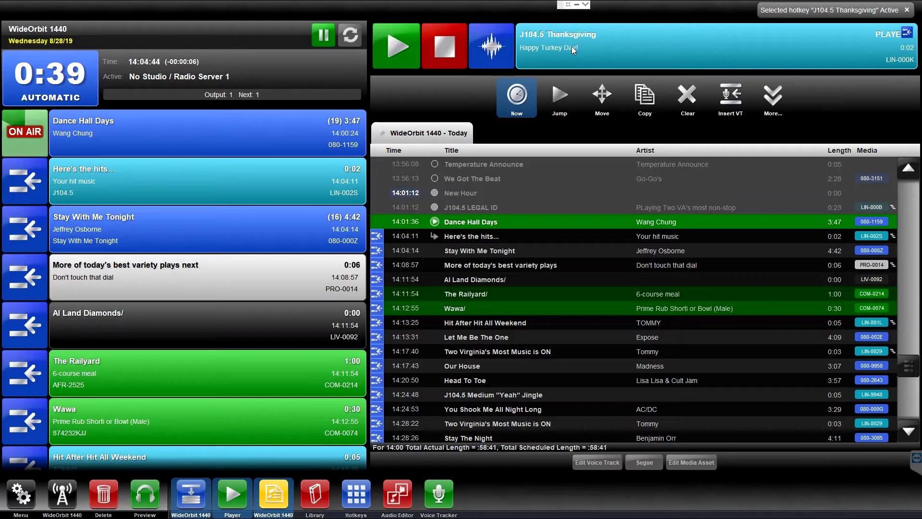
Insert the Image On Song #1 hotkey into the Stack's second position
left_click(355, 495)
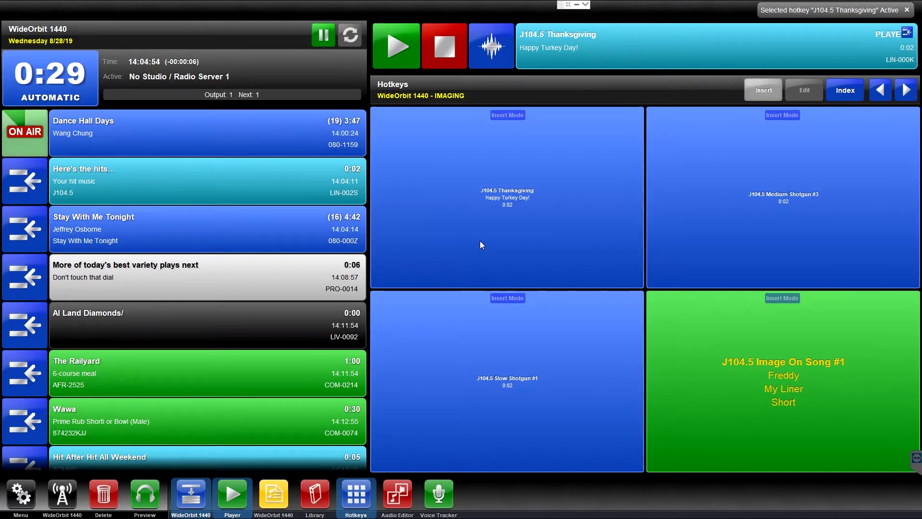
left_click(743, 366)
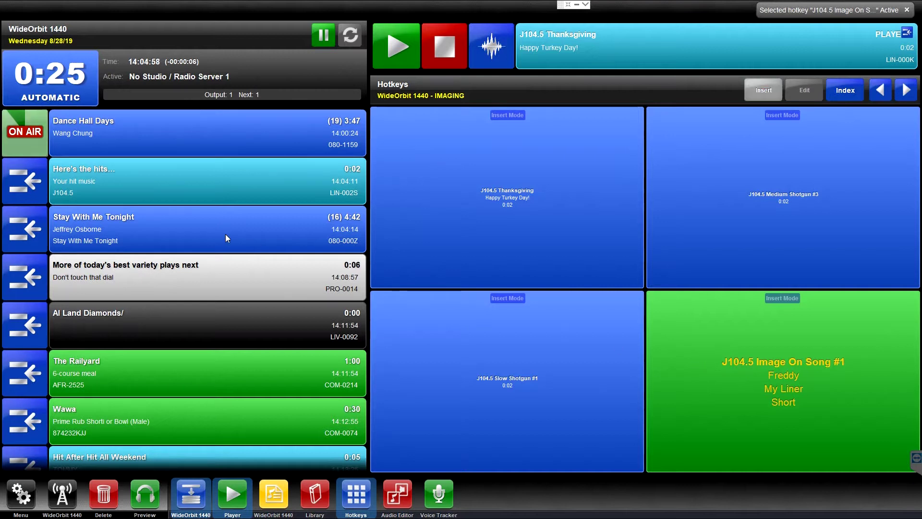
left_click(28, 184)
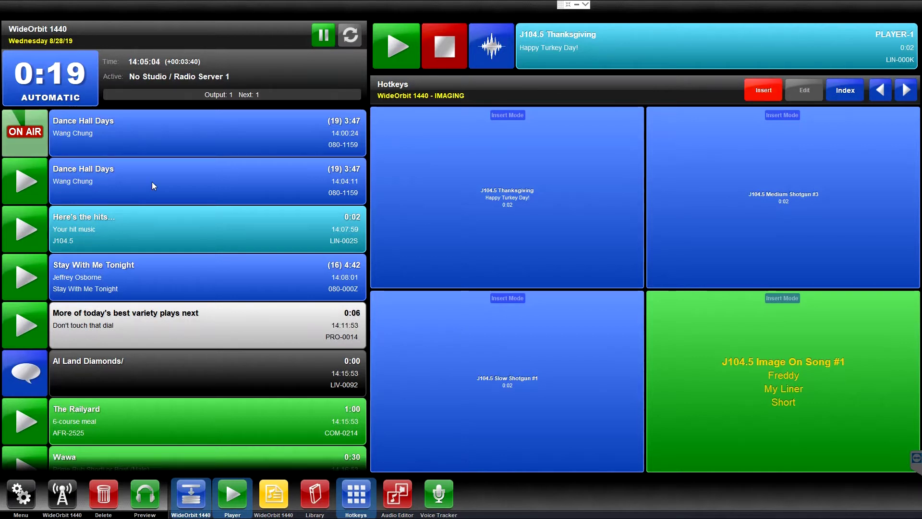
Leave insert mode, enable edit and delete modes, and delete the green Image On Song #1 hotkey
left_click(756, 91)
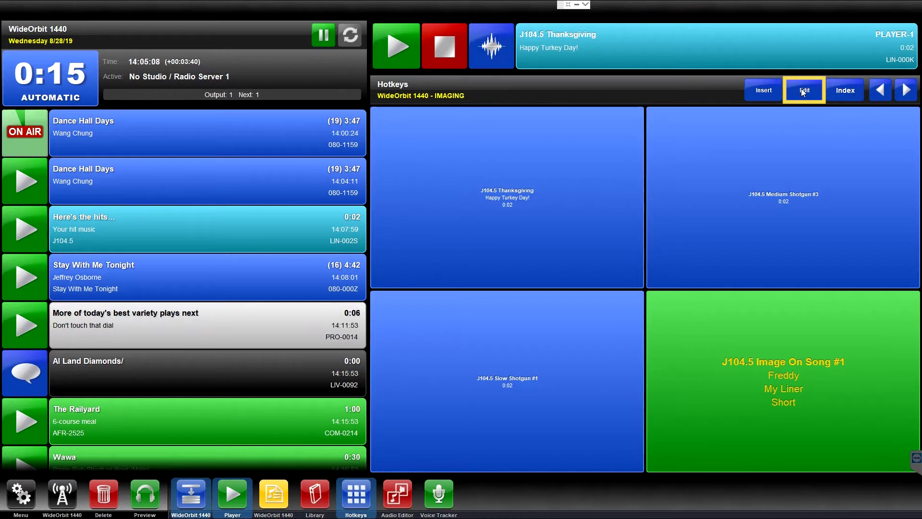
left_click(803, 91)
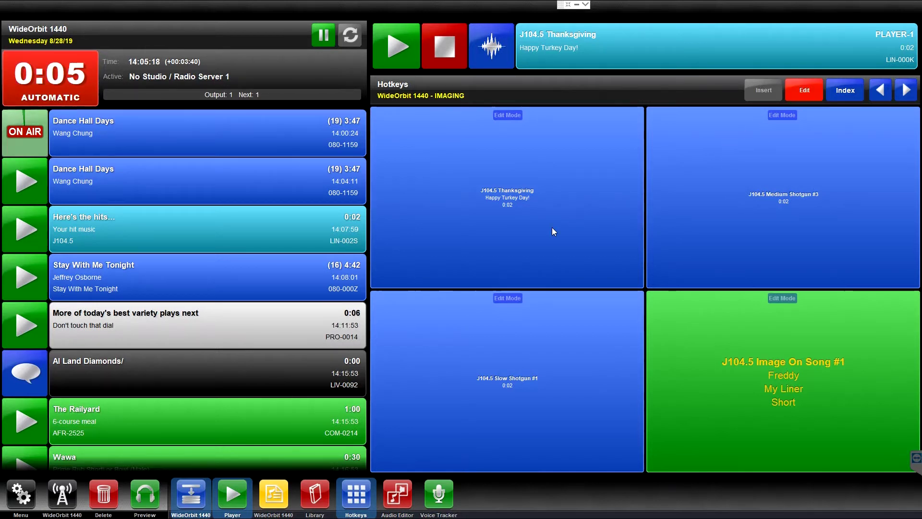
left_click(102, 490)
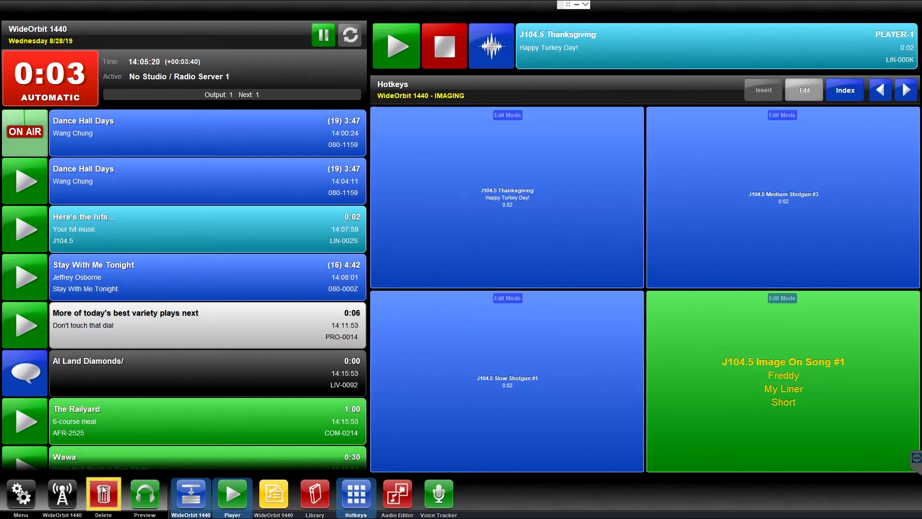
left_click(102, 490)
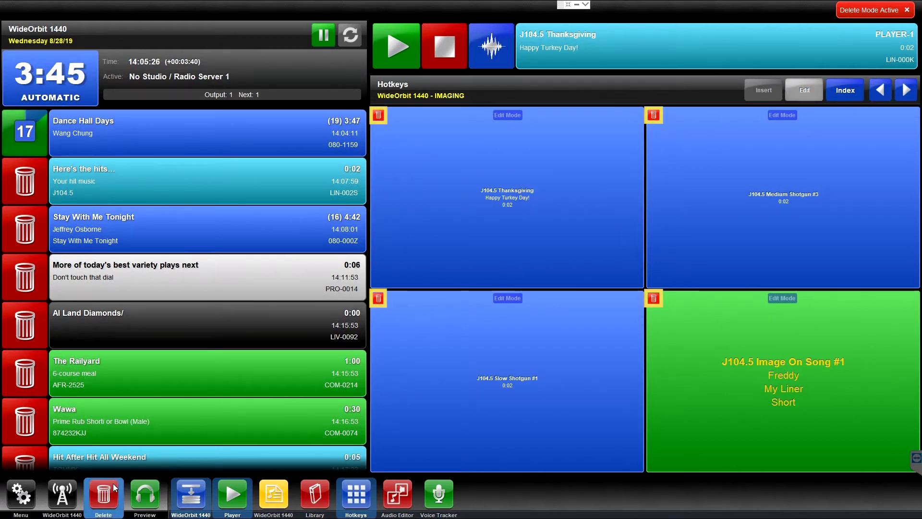
left_click(712, 353)
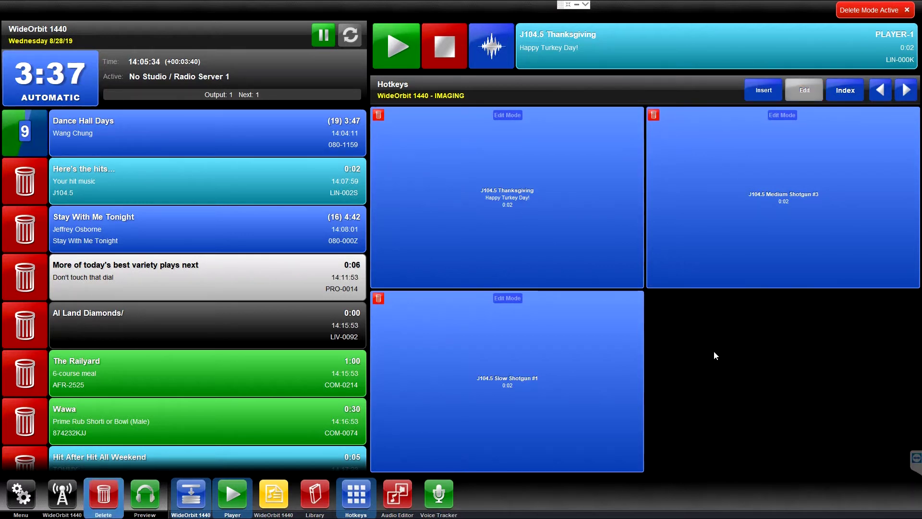
Delete the IMAGING page from the hotkey page index and accept the confirmation
left_click(847, 91)
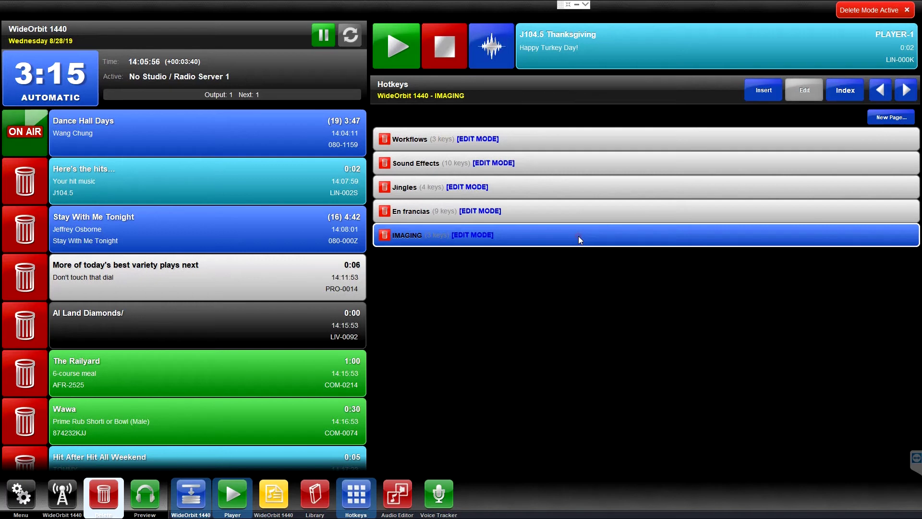
left_click(578, 236)
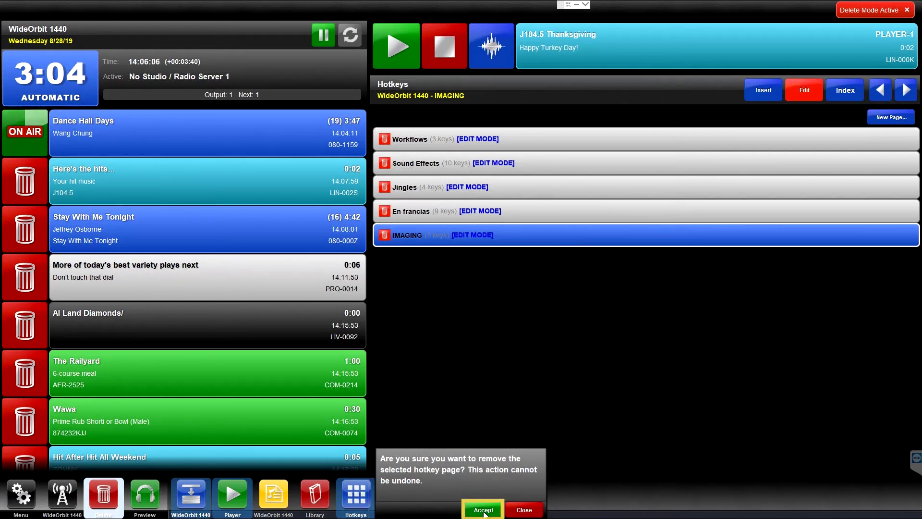
left_click(483, 510)
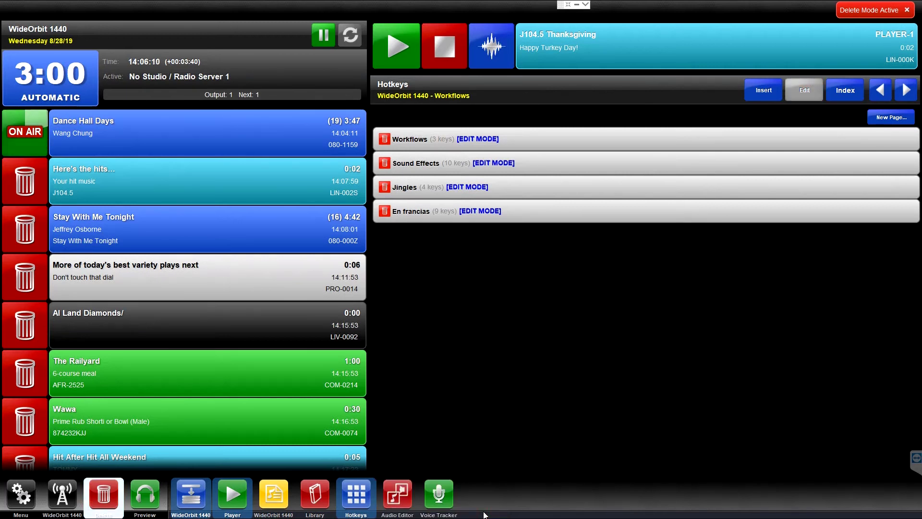
Turn off Delete Mode and then exit hotkey edit mode
left_click(102, 497)
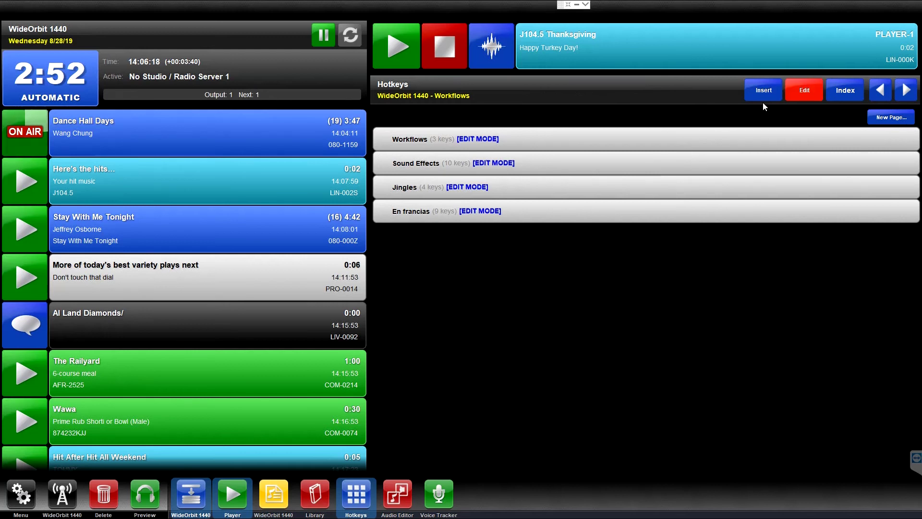
left_click(800, 91)
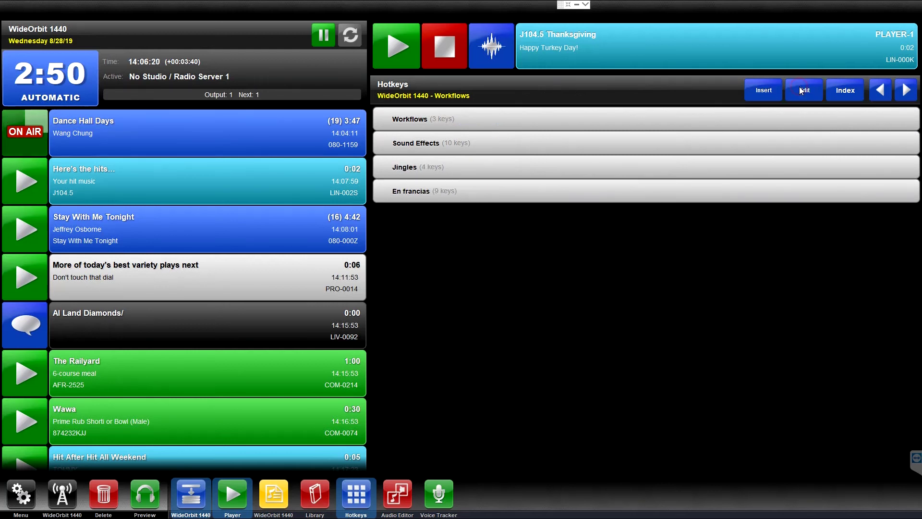